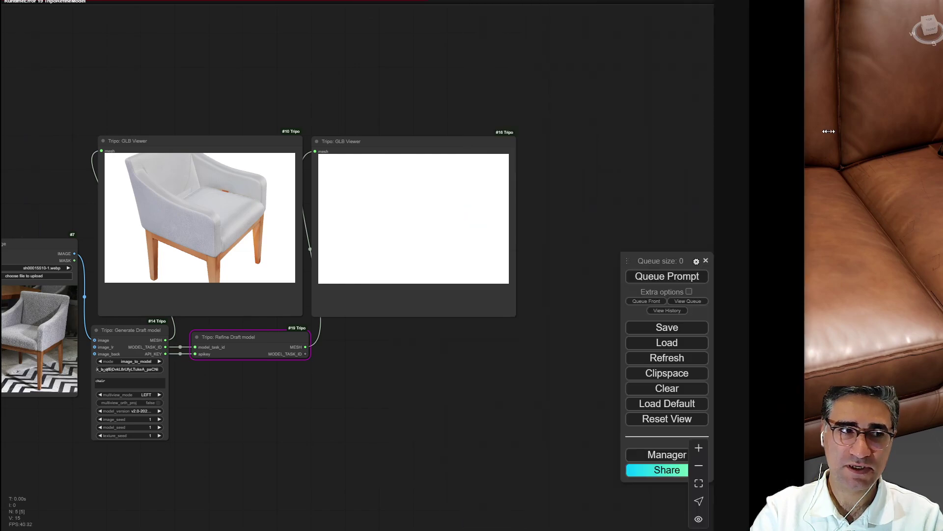
Rotate and zoom the draft chair in the first Tripo GLB Viewer to compare it with the loaded chair photo
drag(184, 56, 446, 36)
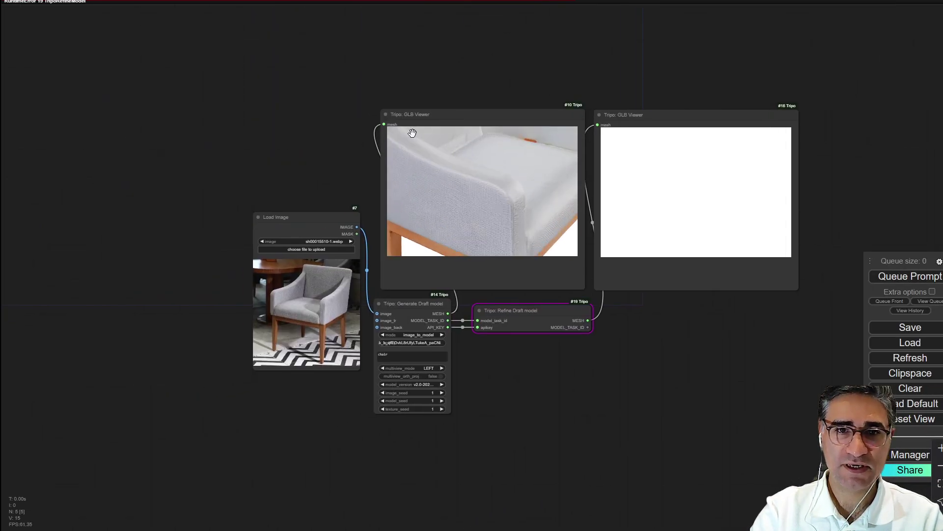
scroll(338, 173, down, 4)
scroll(328, 149, up, 5)
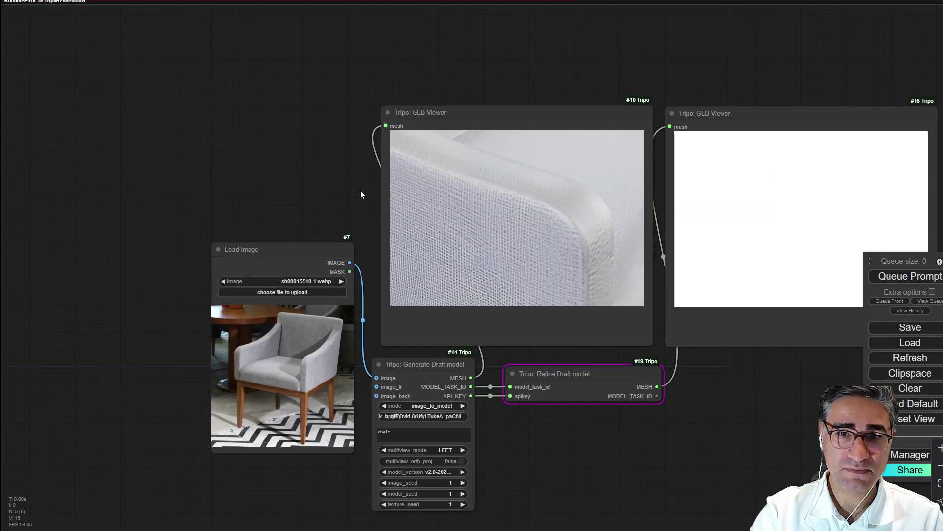
scroll(503, 207, down, 3)
click(285, 384)
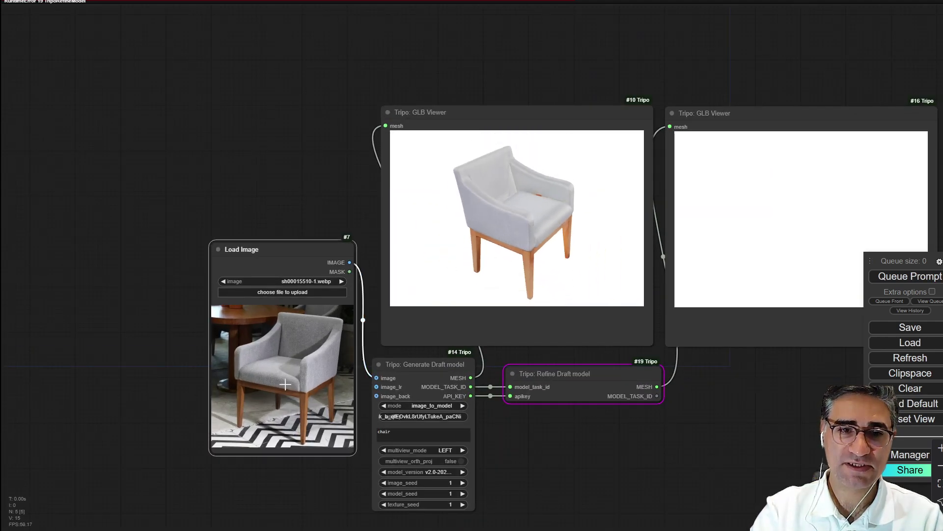
drag(510, 231, 480, 207)
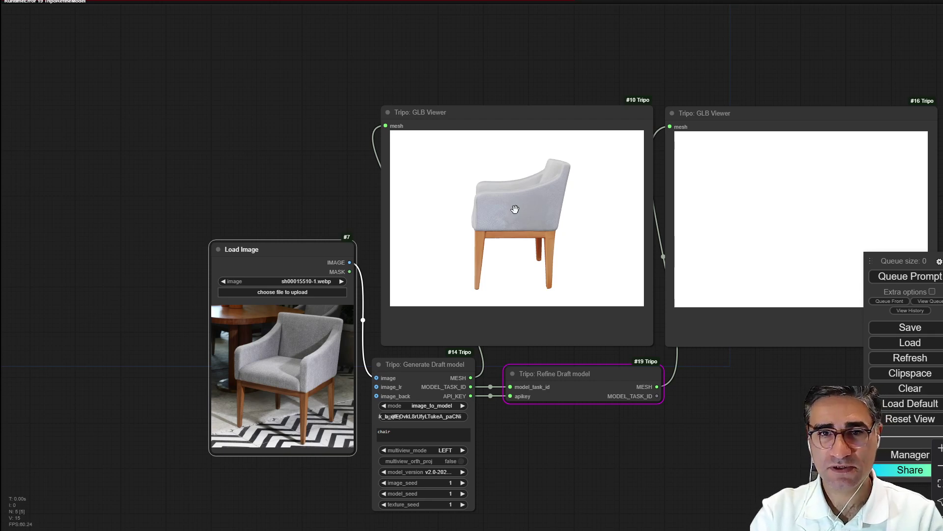
mouse_move(513, 207)
mouse_down()
mouse_move(559, 210)
mouse_move(548, 223)
mouse_move(523, 218)
mouse_up()
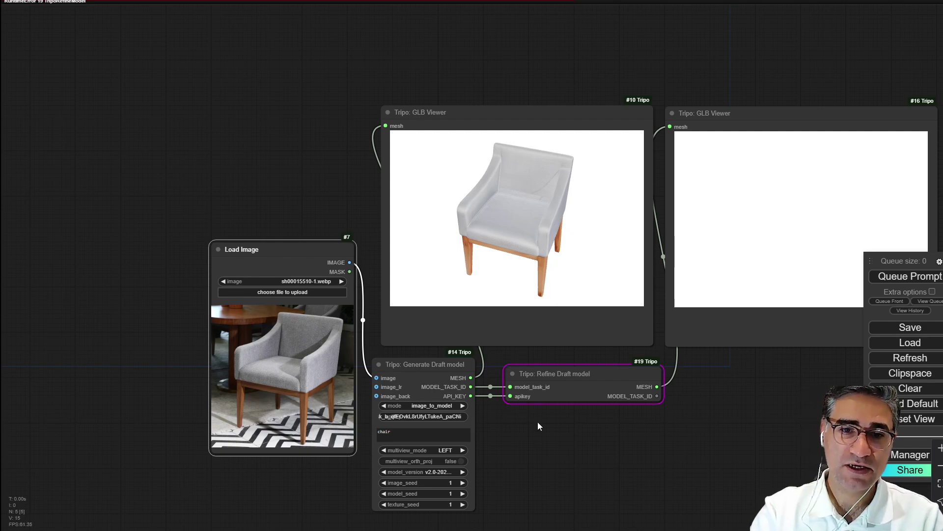
Examine the inputs, outputs and settings of the Generate Draft model node and its links to the Refine Draft model node
scroll(526, 438, up, 5)
drag(551, 439, 609, 391)
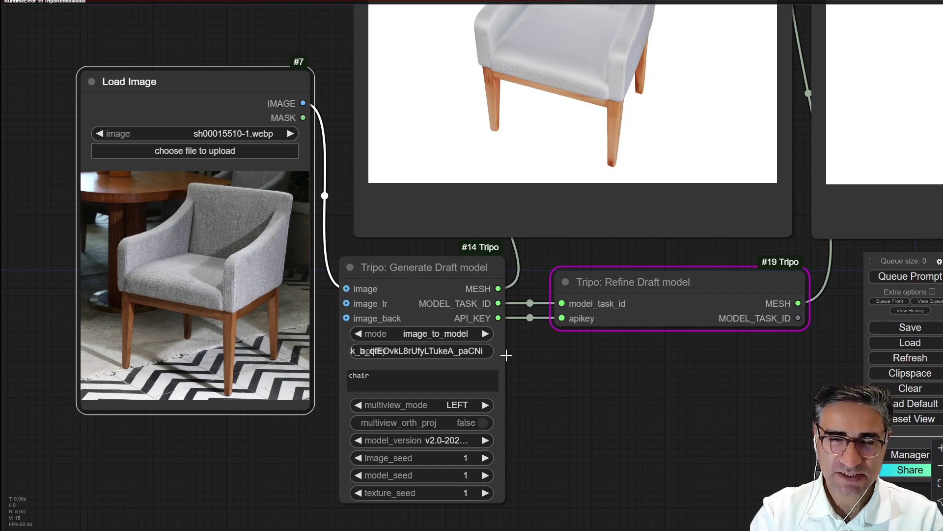
drag(652, 415, 656, 488)
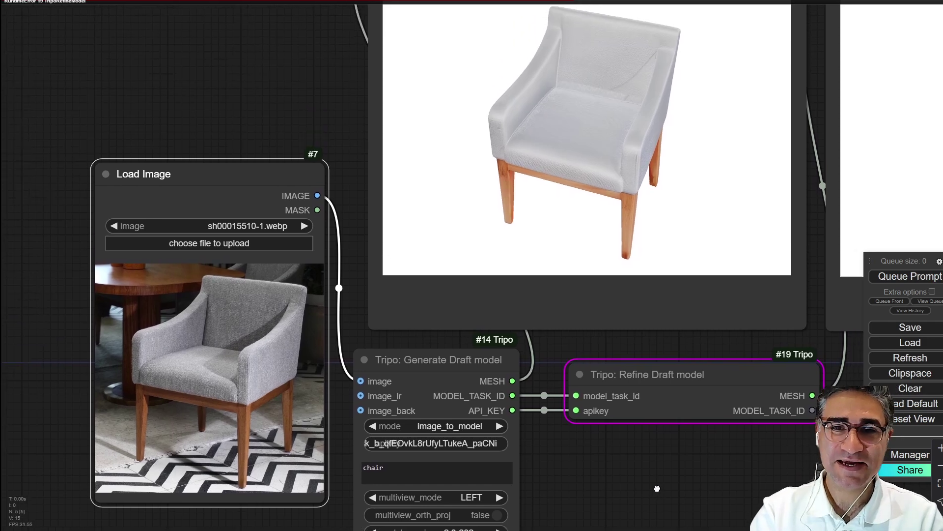
scroll(489, 354, up, 10)
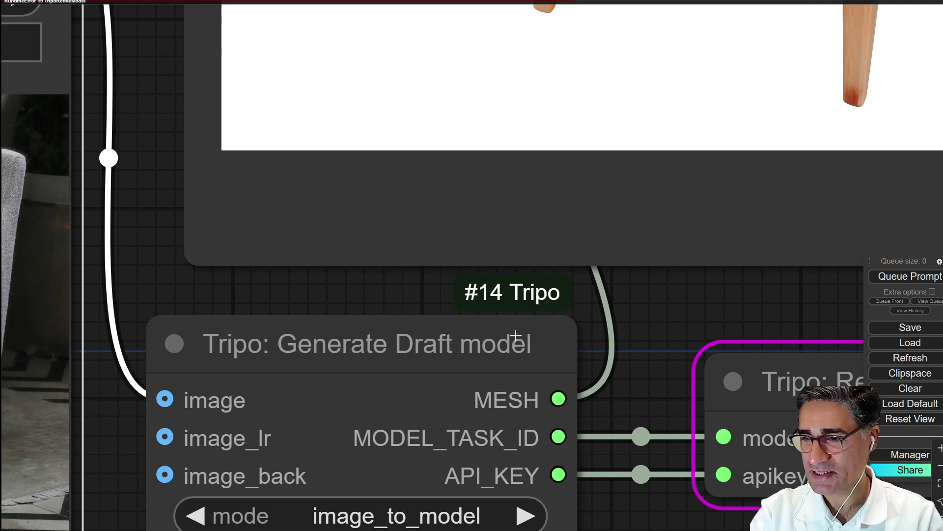
scroll(512, 358, down, 4)
drag(608, 482, 508, 259)
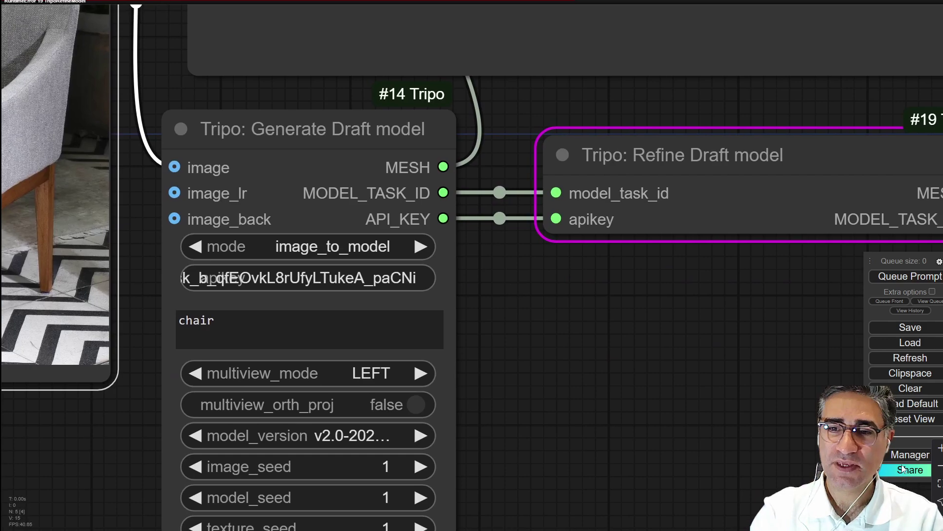
drag(541, 320, 593, 404)
scroll(447, 170, up, 4)
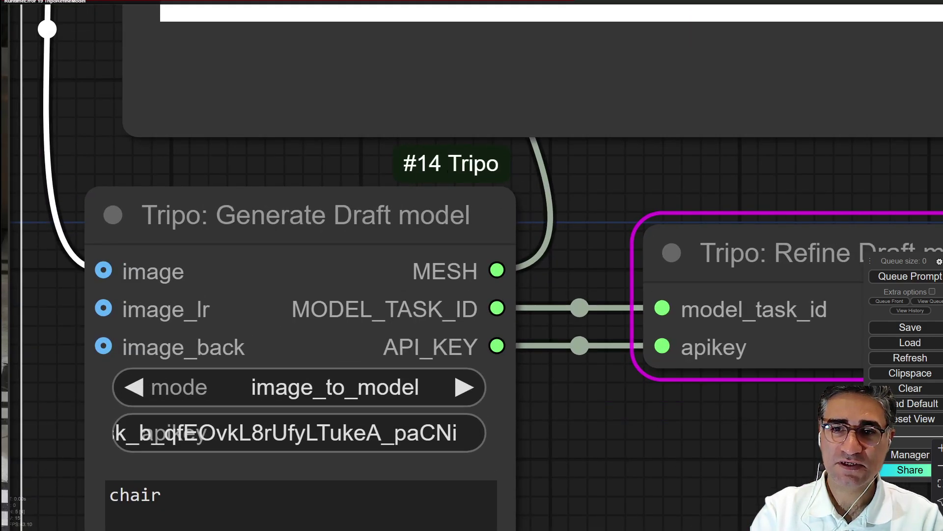
Search the Custom Nodes Manager for "tripo"
click(902, 456)
click(449, 177)
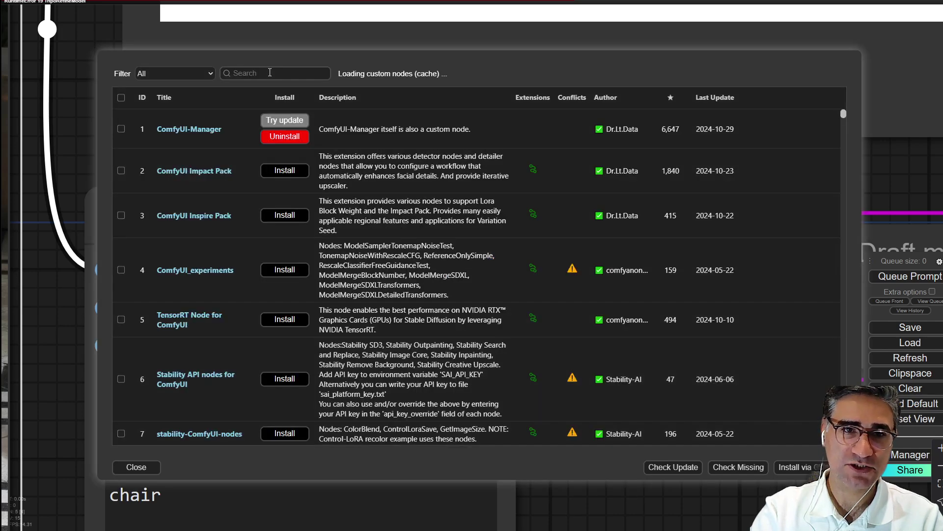
click(269, 73)
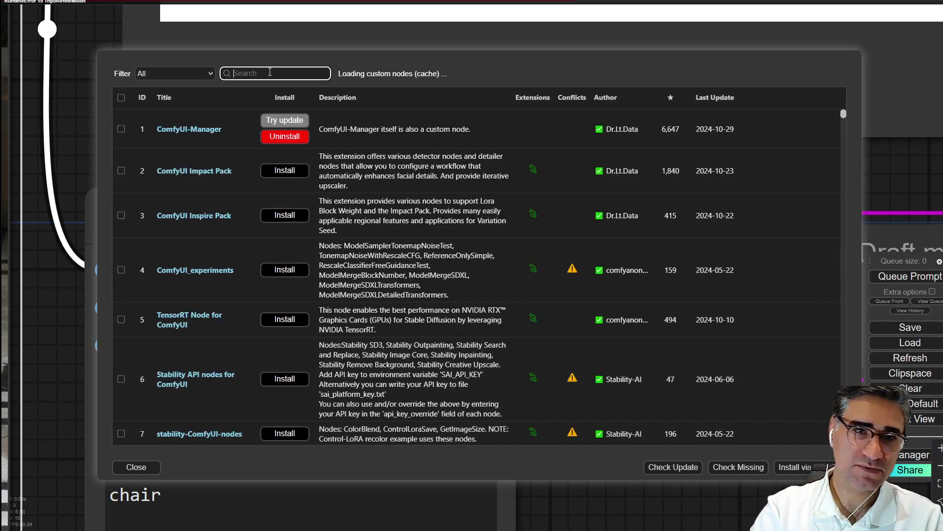
text(tripo)
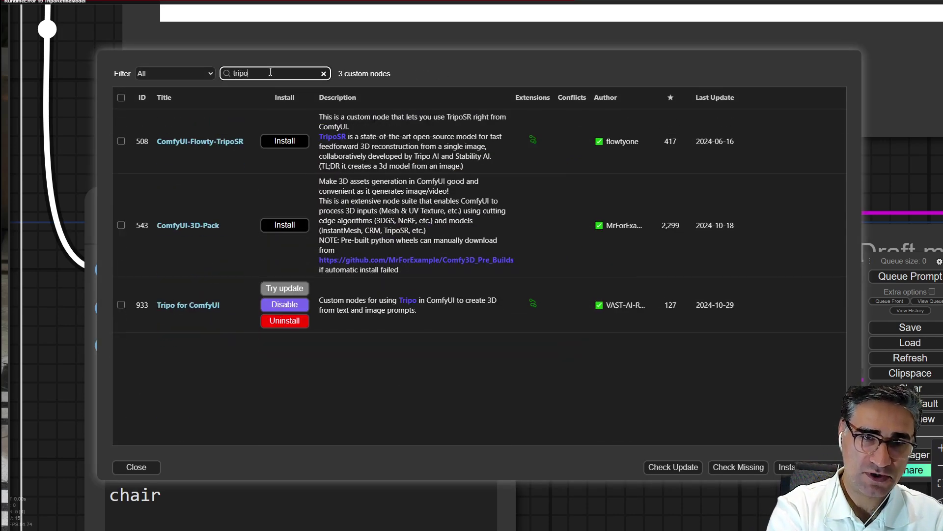
Open the Tripo for ComfyUI repository page and read its README's installation and API key instructions
click(178, 307)
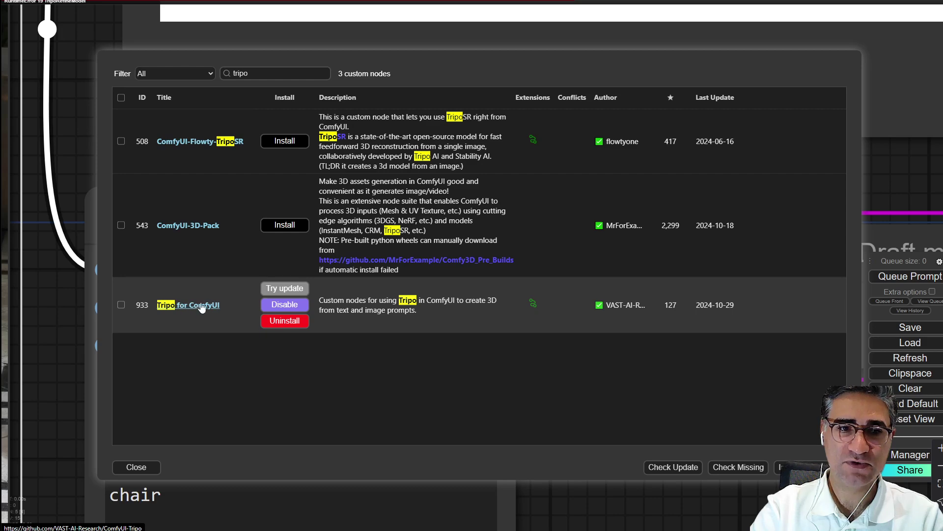
click(136, 466)
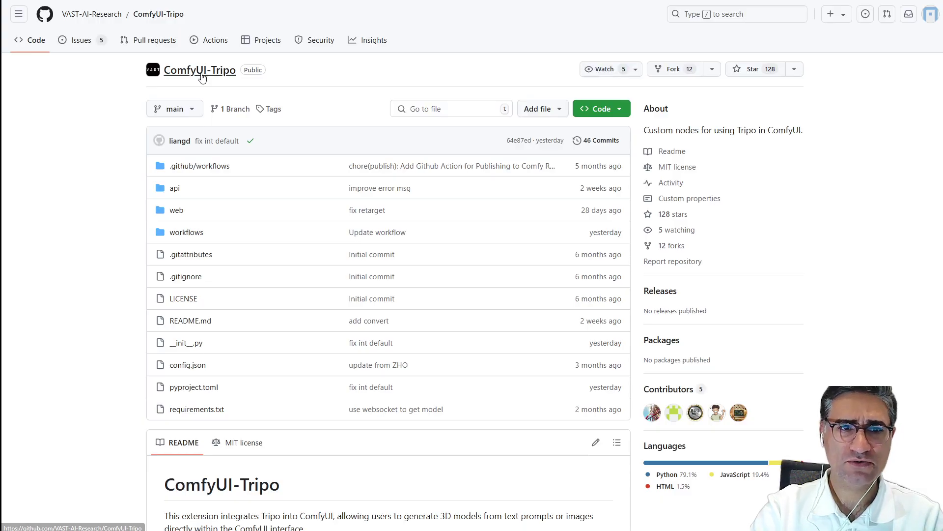
scroll(226, 201, down, 10)
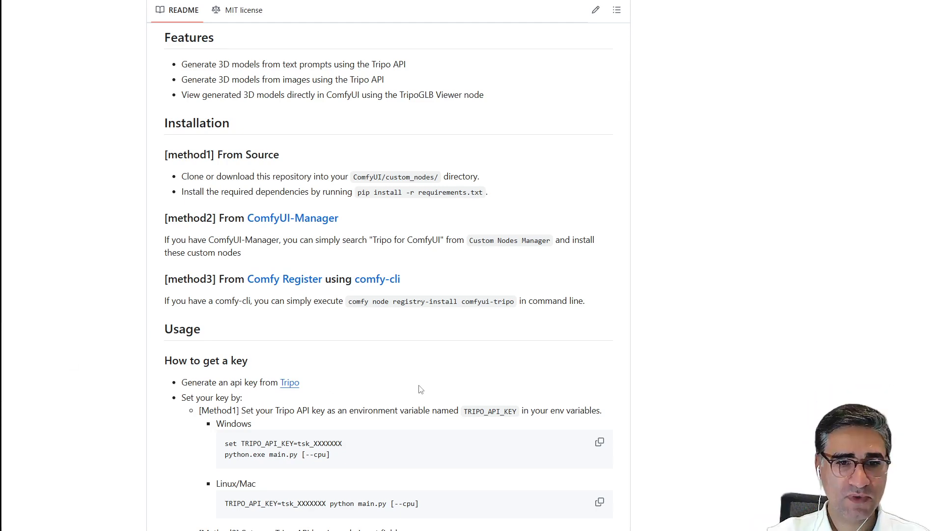
Open the Tripo platform's API keys page from the README link and copy the listed key's client ID
click(289, 383)
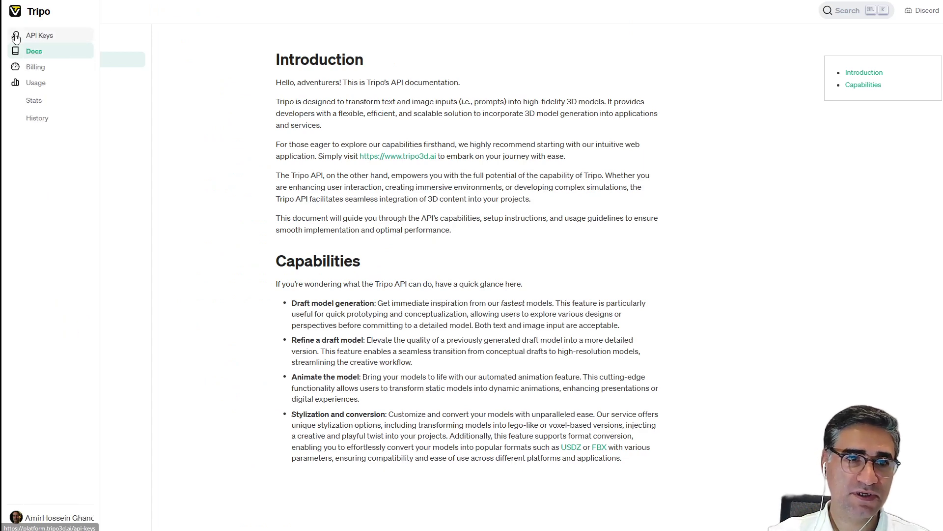
mouse_move(66, 40)
click(35, 38)
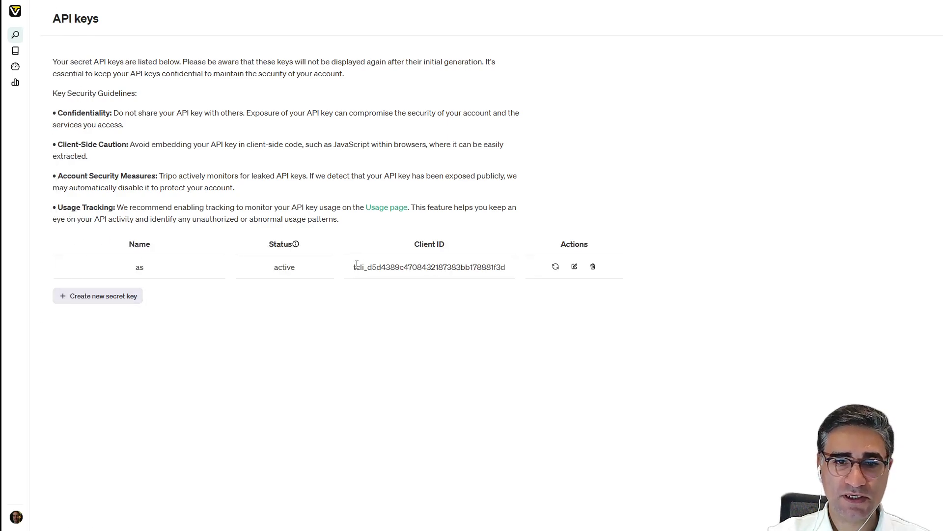
drag(354, 270, 506, 270)
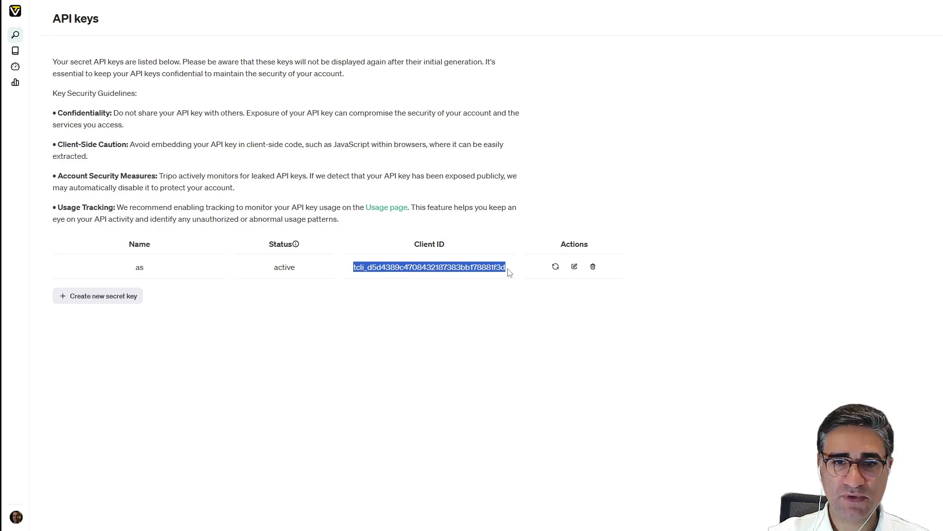
right_click(475, 273)
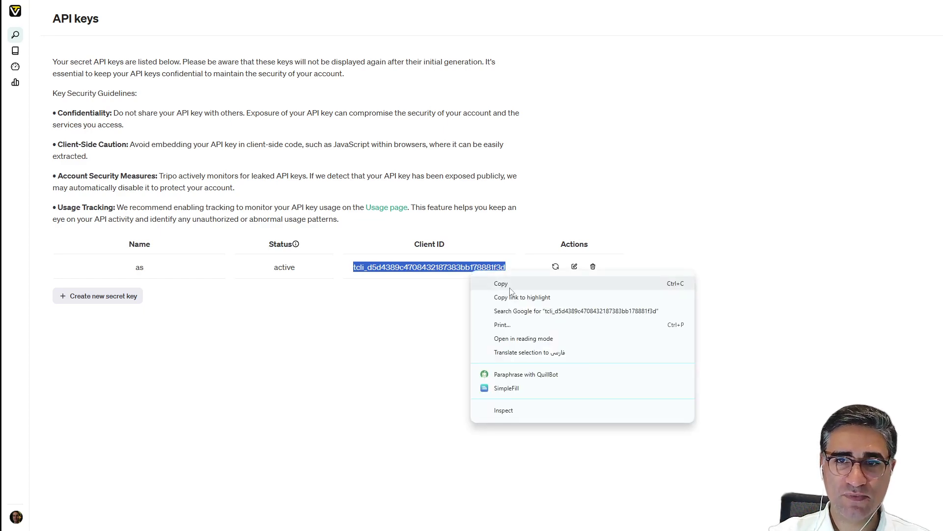
click(510, 289)
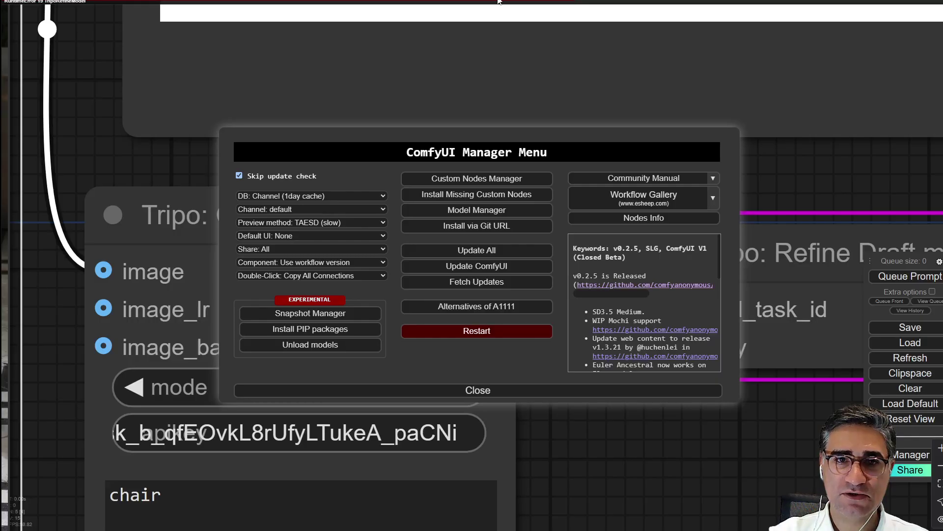
Close the ComfyUI Manager menu and open the workflows folder of the ComfyUI-Tripo repository
click(530, 393)
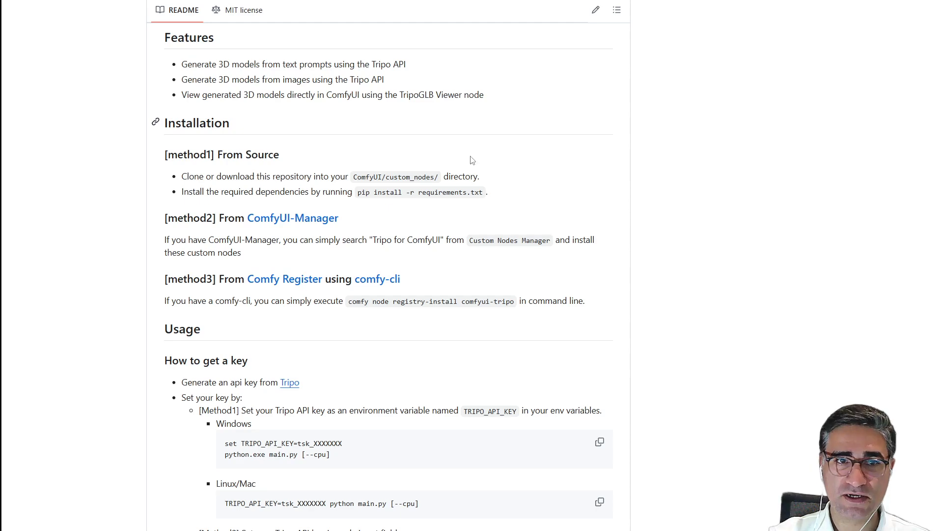
scroll(373, 236, up, 9)
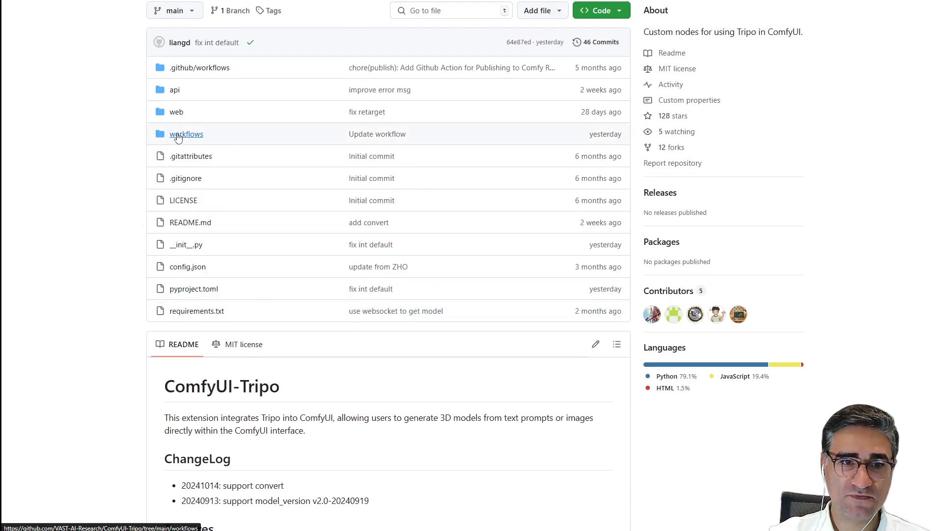
click(189, 140)
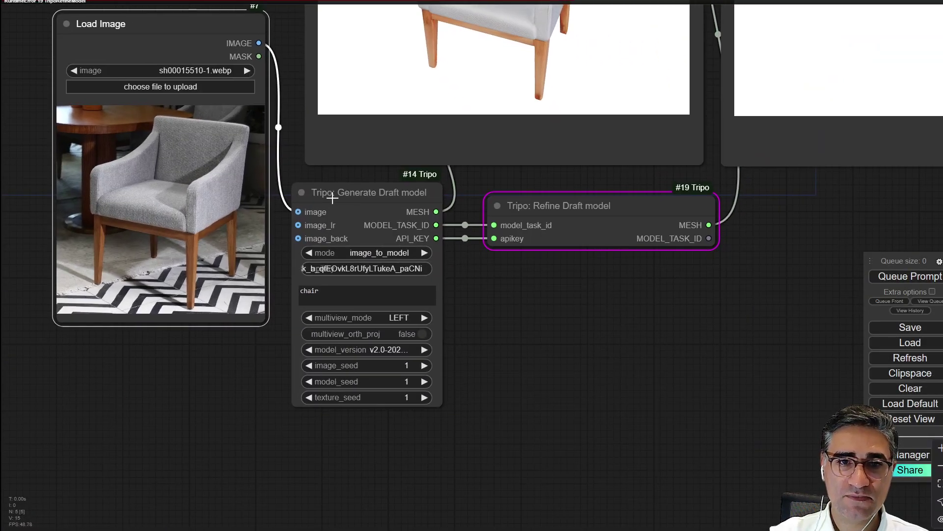
Check the API key field on the Generate Draft model node in ComfyUI
scroll(581, 358, up, 3)
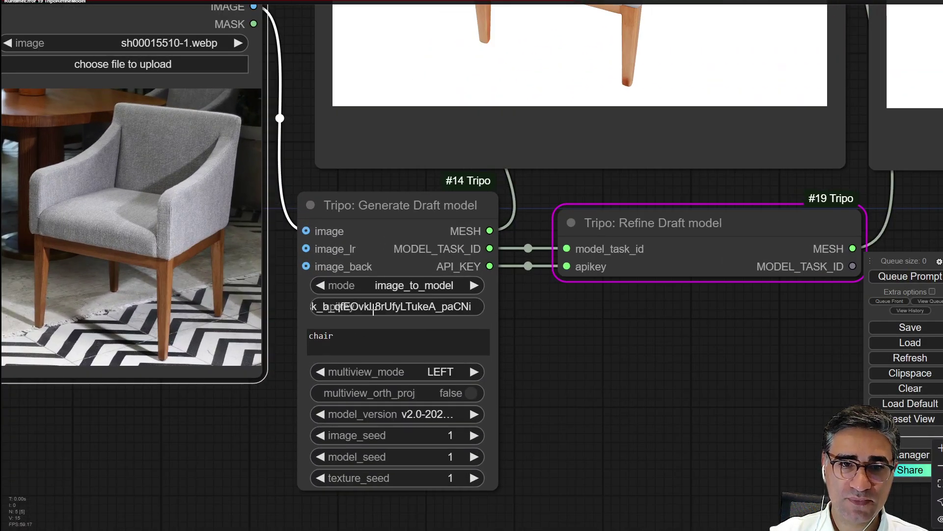
click(376, 308)
click(568, 308)
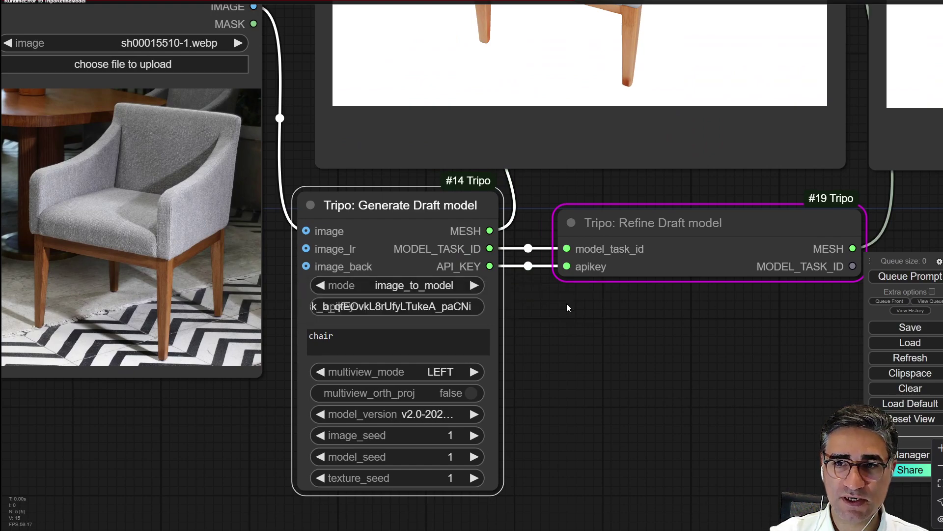
Inspect the draft chair's shape, fabric texture and wooden legs from several angles in the first GLB Viewer
drag(714, 346, 659, 499)
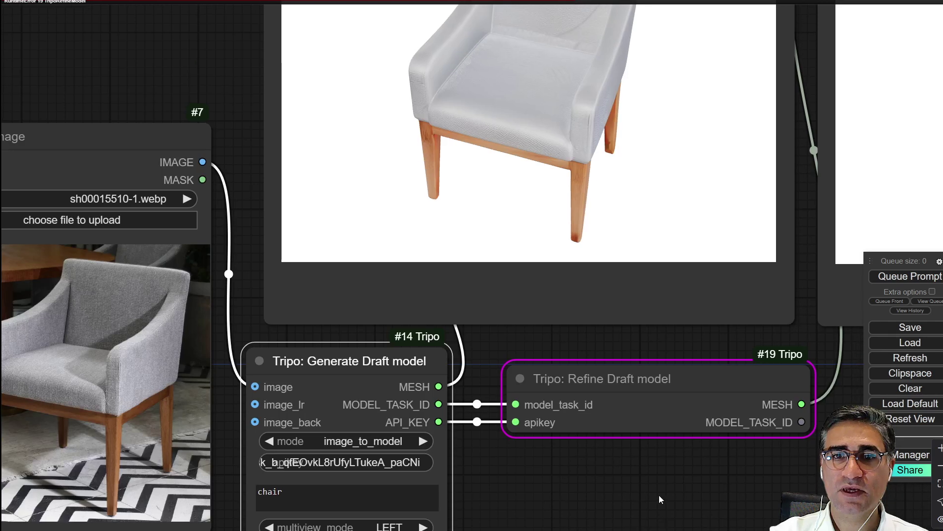
scroll(660, 499, down, 3)
drag(308, 197, 360, 132)
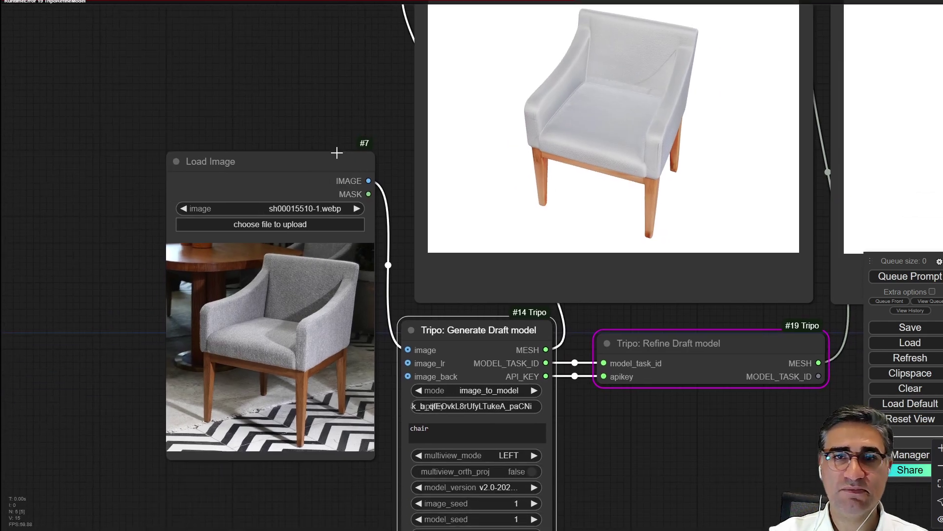
drag(321, 93, 182, 202)
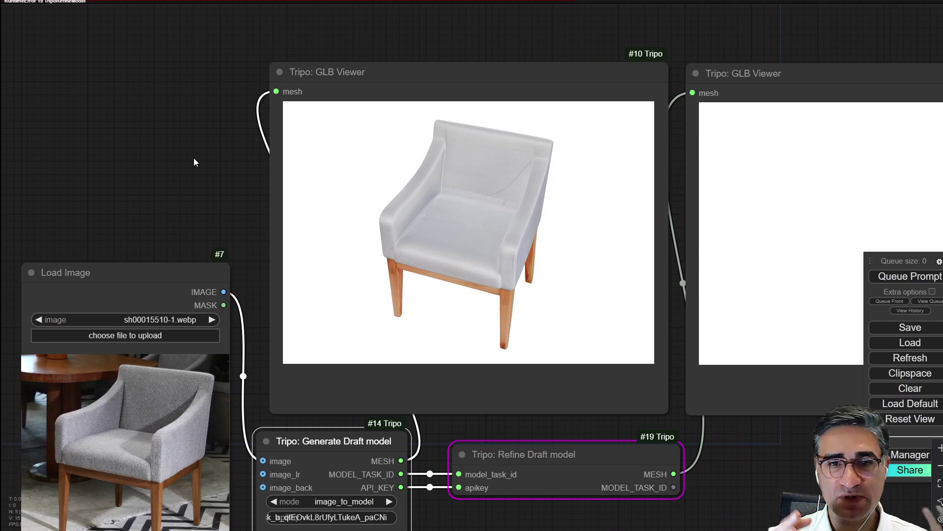
drag(514, 247, 488, 256)
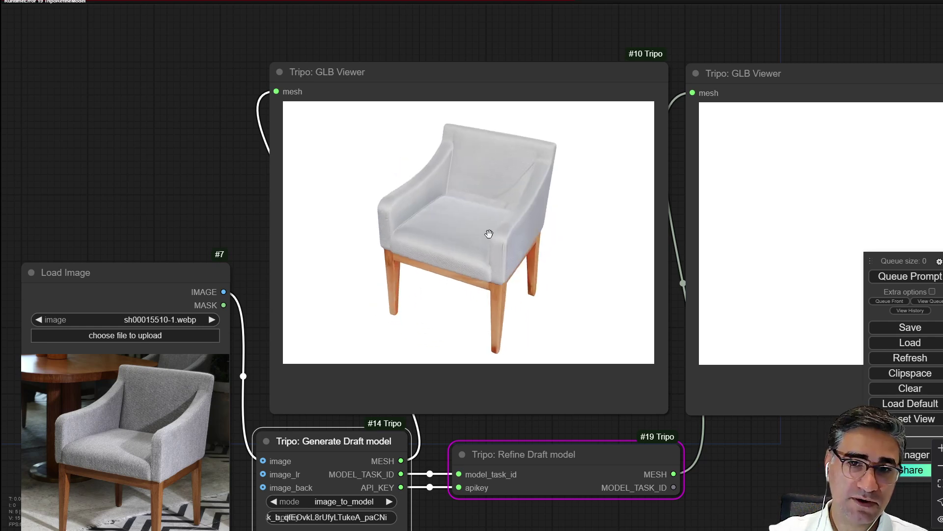
scroll(505, 213, up, 5)
scroll(507, 213, down, 4)
drag(521, 218, 566, 200)
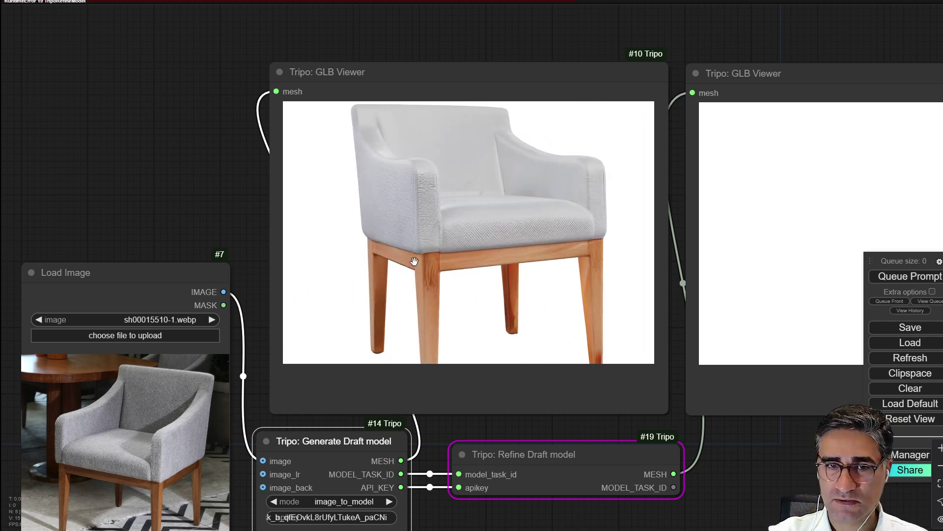
scroll(438, 255, up, 3)
scroll(446, 249, down, 5)
drag(477, 225, 442, 221)
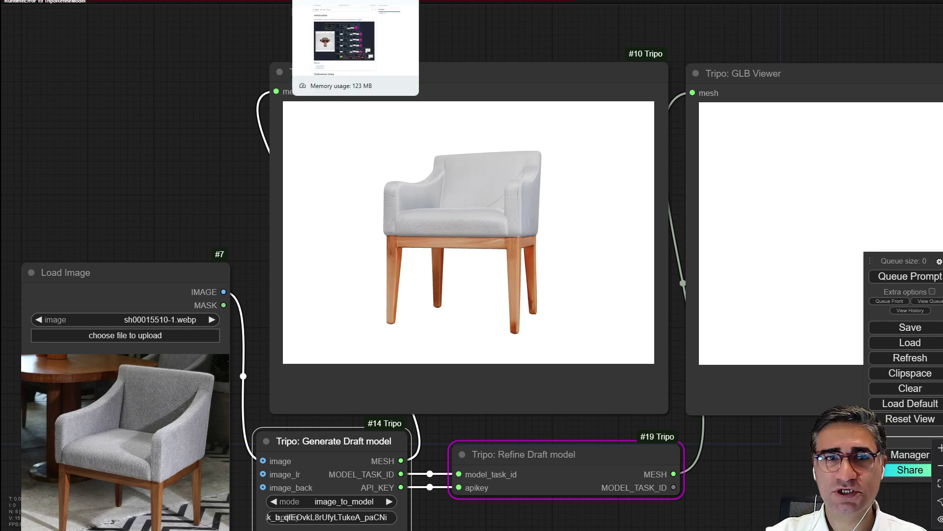
Open the Paint3D Nodes repository page and view its README introduction and example workflow image
click(344, 0)
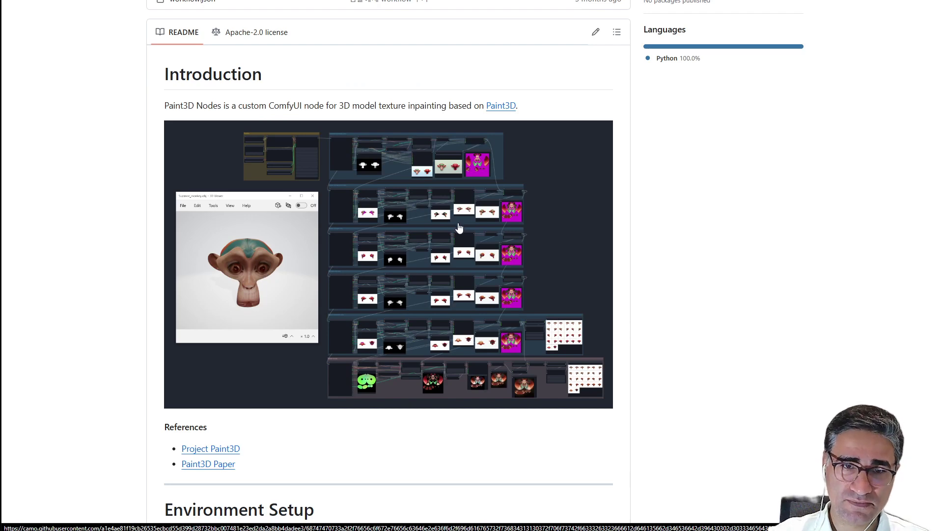
scroll(222, 107, up, 5)
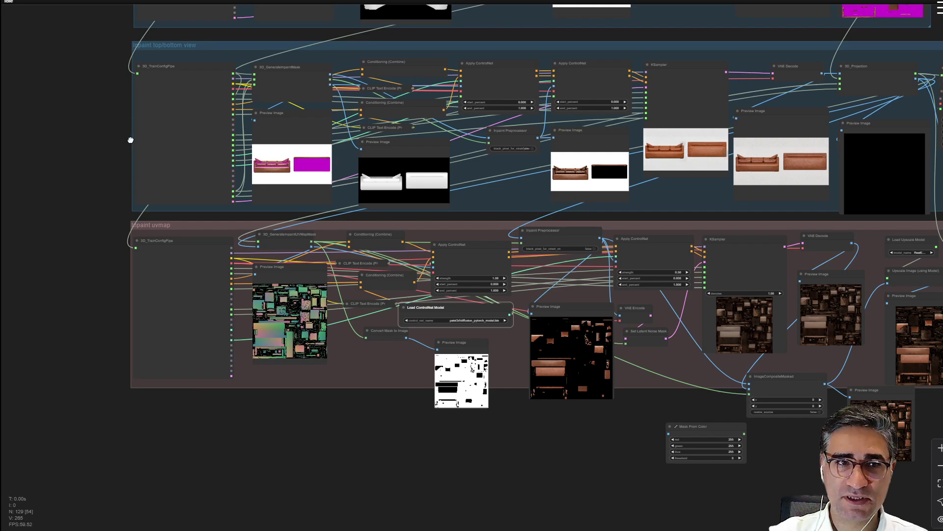
Search the custom nodes list in ComfyUI Manager for paint3d
drag(130, 140, 170, 458)
drag(111, 116, 160, 445)
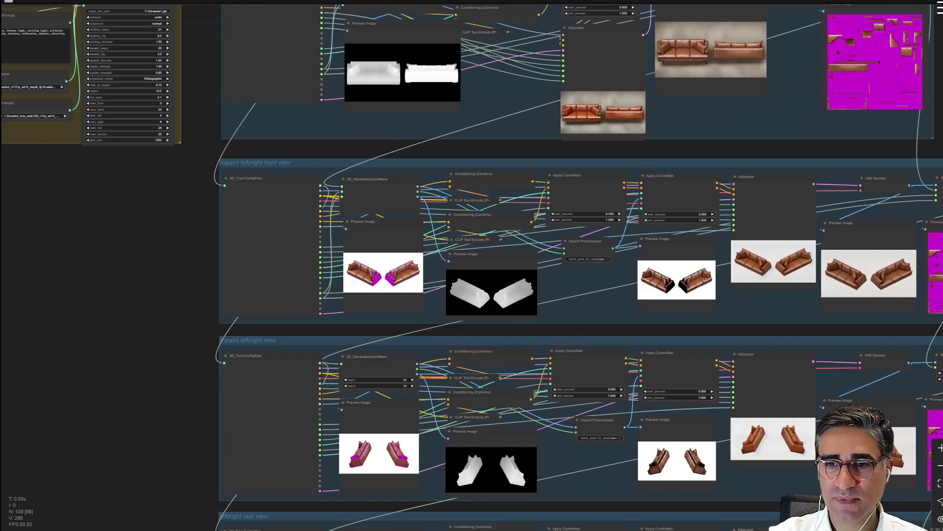
click(939, 8)
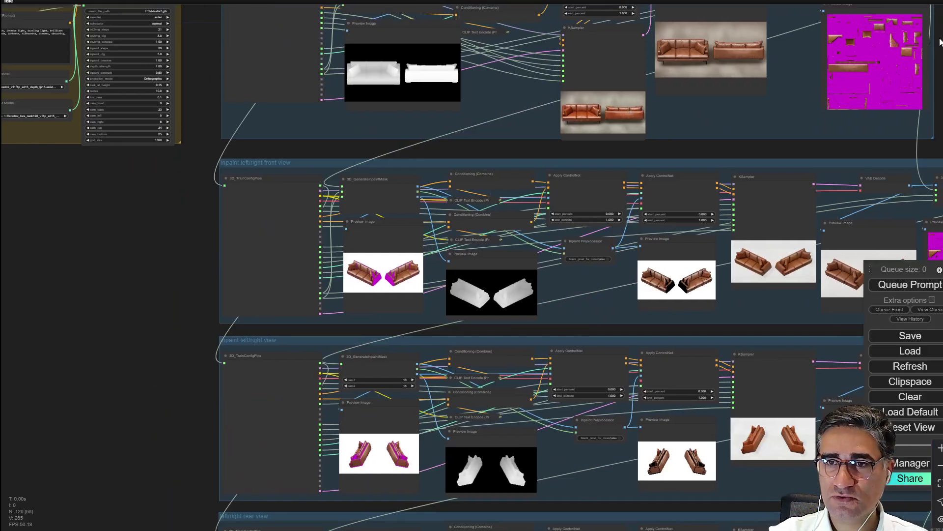
click(910, 462)
click(440, 179)
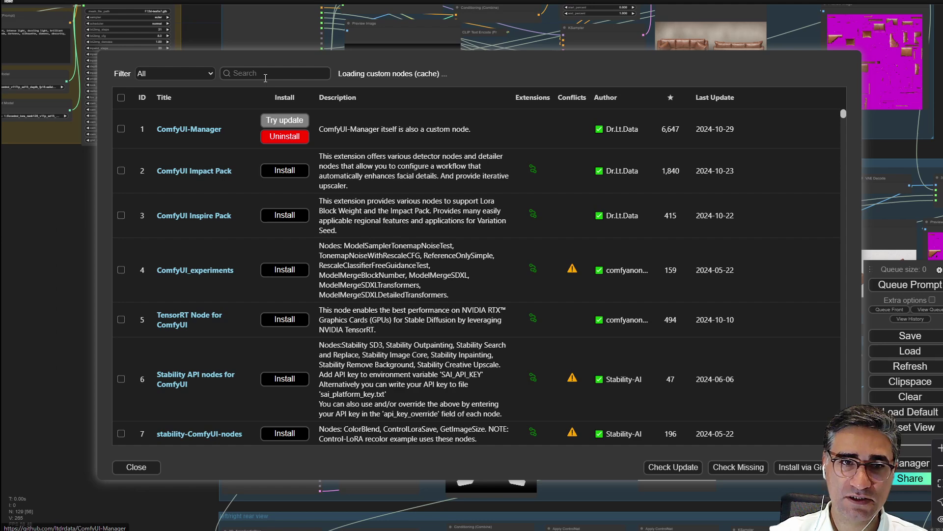
click(265, 75)
text(paint)
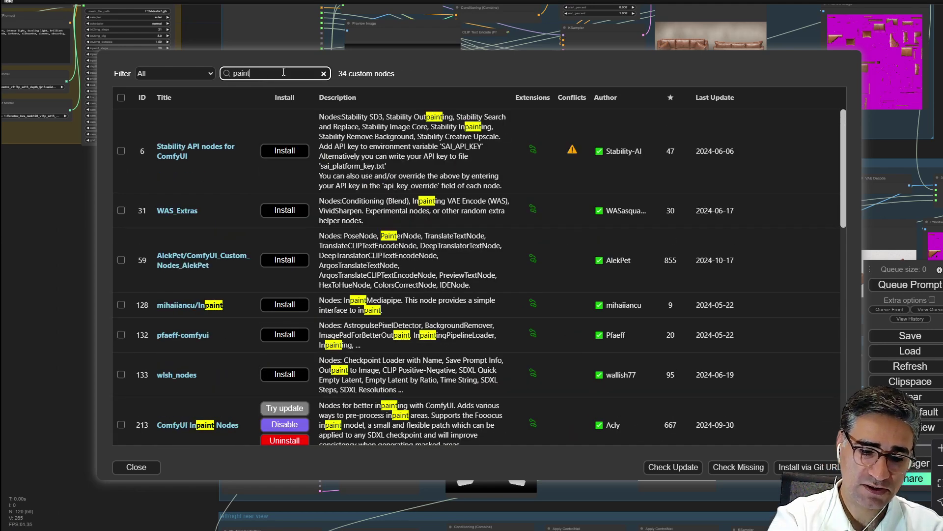
text(3d)
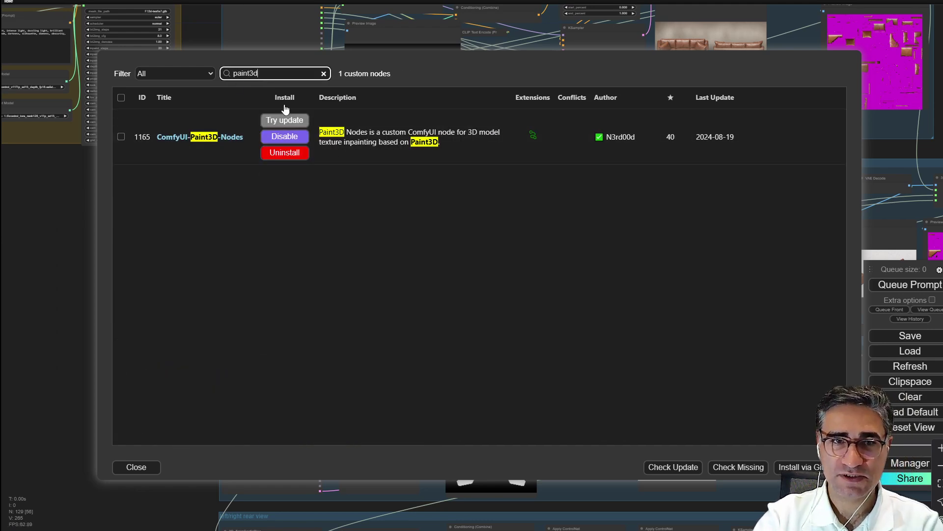
Open the ComfyUI-Paint3D-Nodes repository from the search result and skim its README from the introduction to the sampling sections
click(206, 138)
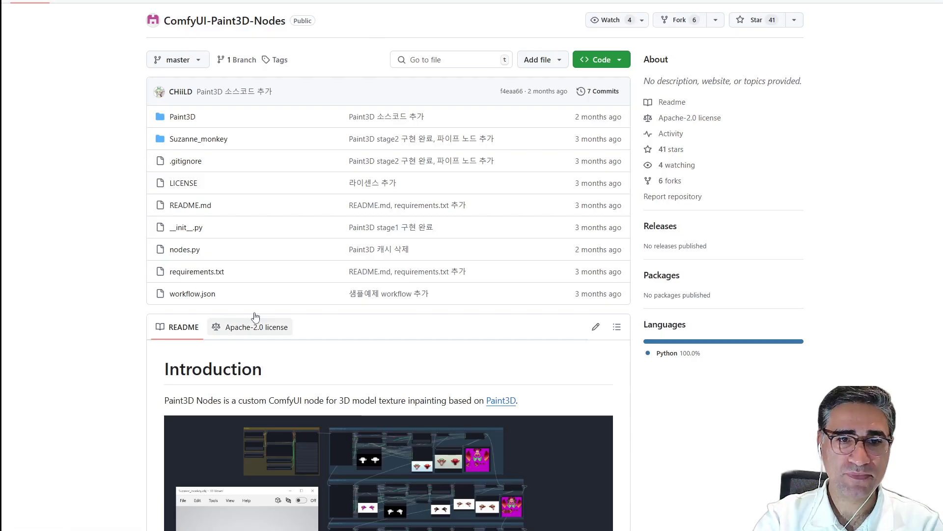
scroll(211, 221, down, 10)
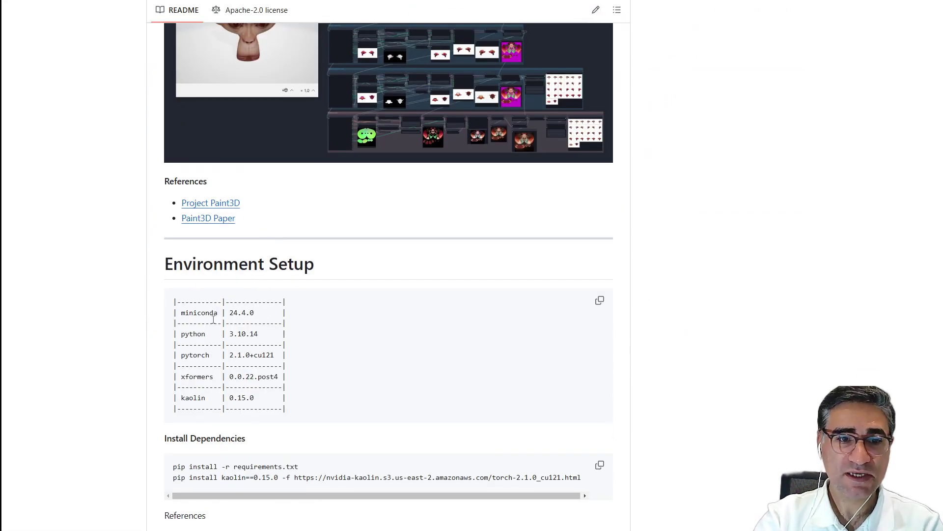
scroll(201, 254, down, 20)
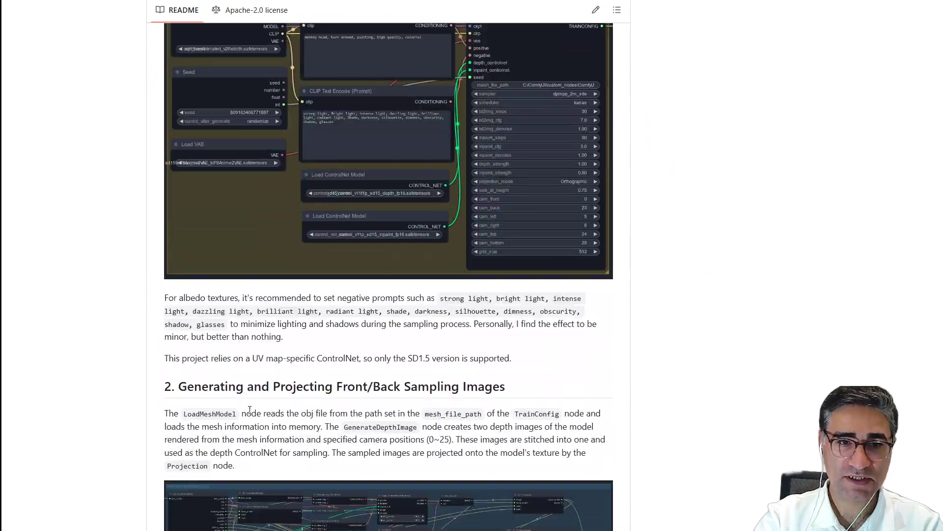
scroll(265, 393, up, 20)
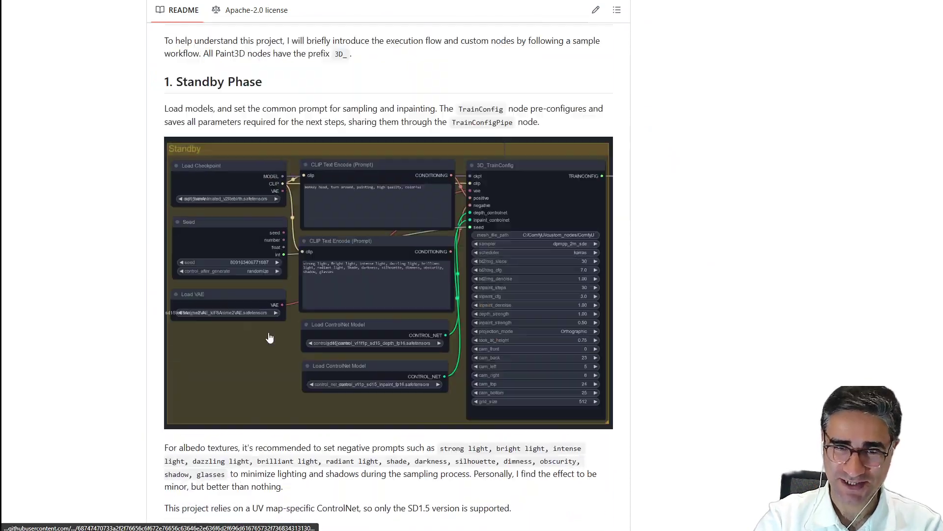
scroll(271, 343, up, 4)
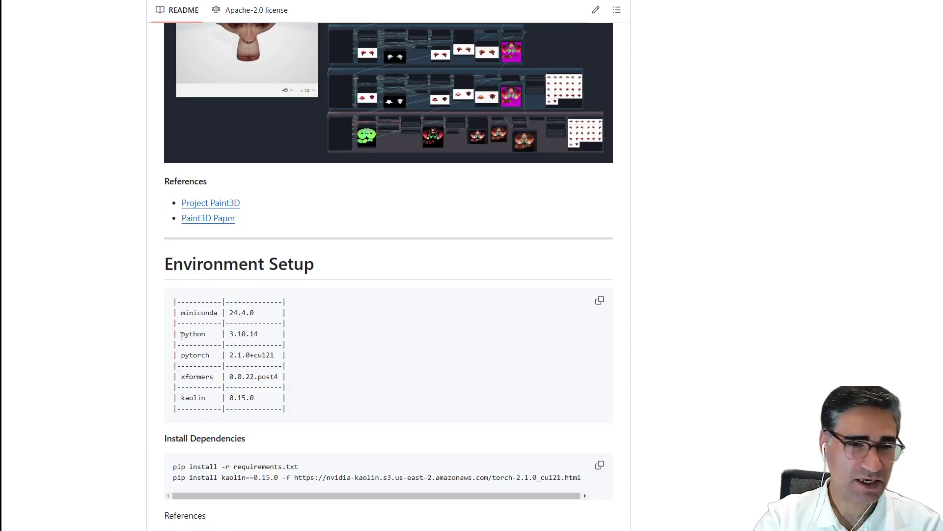
Highlight the python, pytorch and kaolin version entries in the README's Environment Setup table
drag(181, 336, 240, 334)
drag(252, 332, 266, 334)
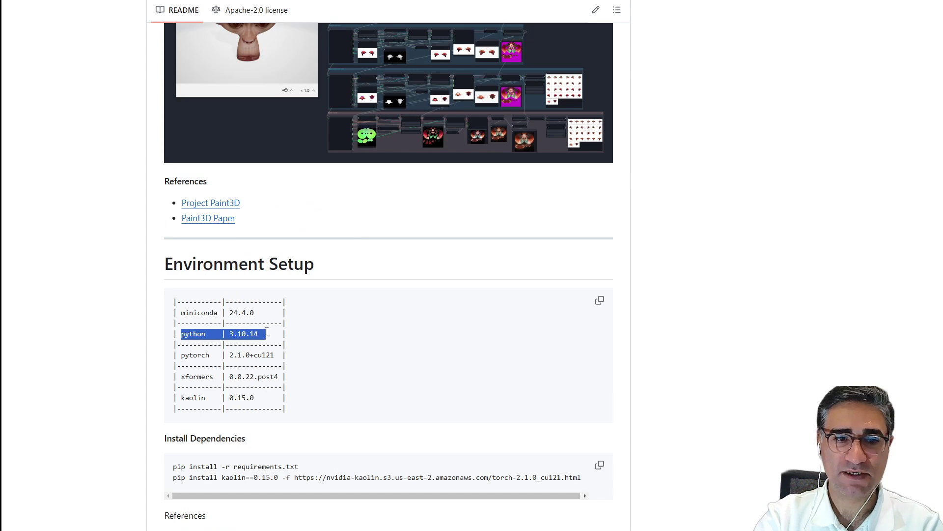
drag(189, 356, 225, 355)
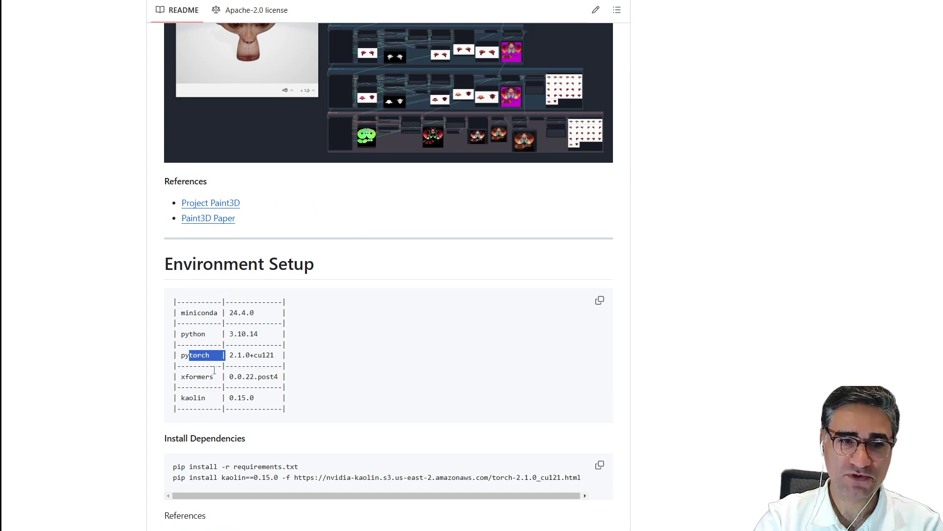
drag(181, 376, 238, 399)
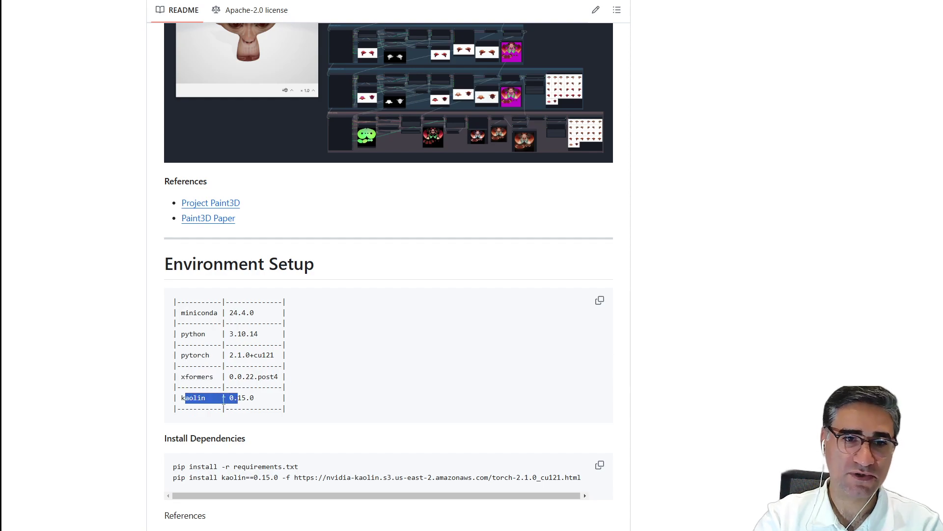
Review the README's introduction and example workflow image, and highlight the full Environment Setup table from miniconda to kaolin
scroll(246, 344, up, 7)
scroll(297, 317, up, 5)
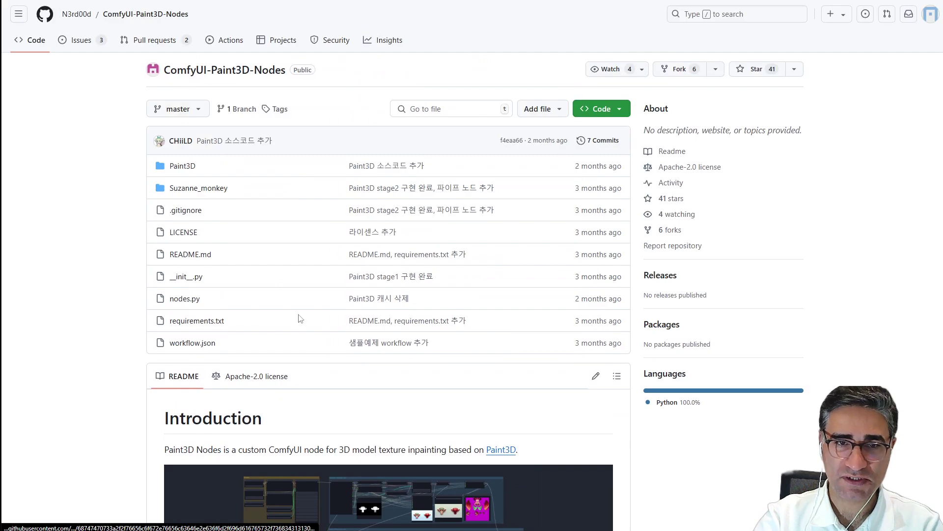
scroll(294, 323, down, 5)
scroll(282, 381, down, 5)
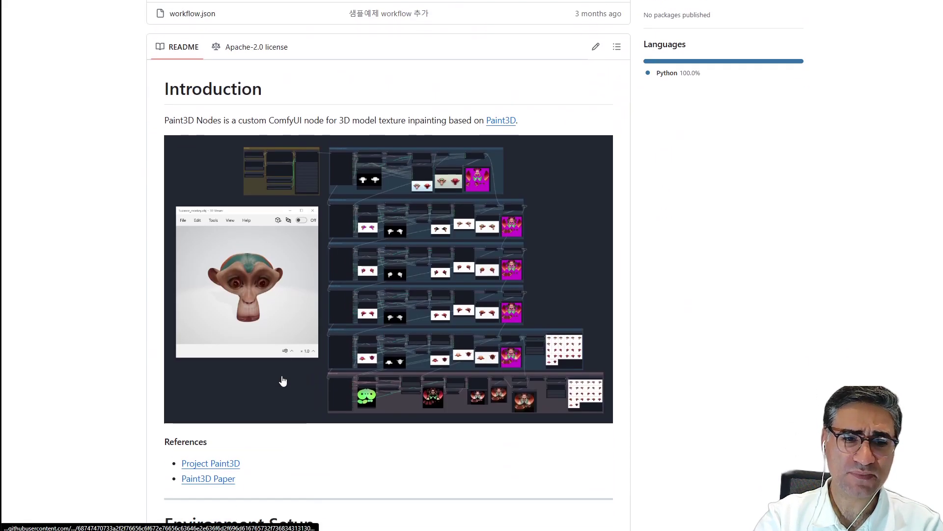
drag(181, 313, 278, 408)
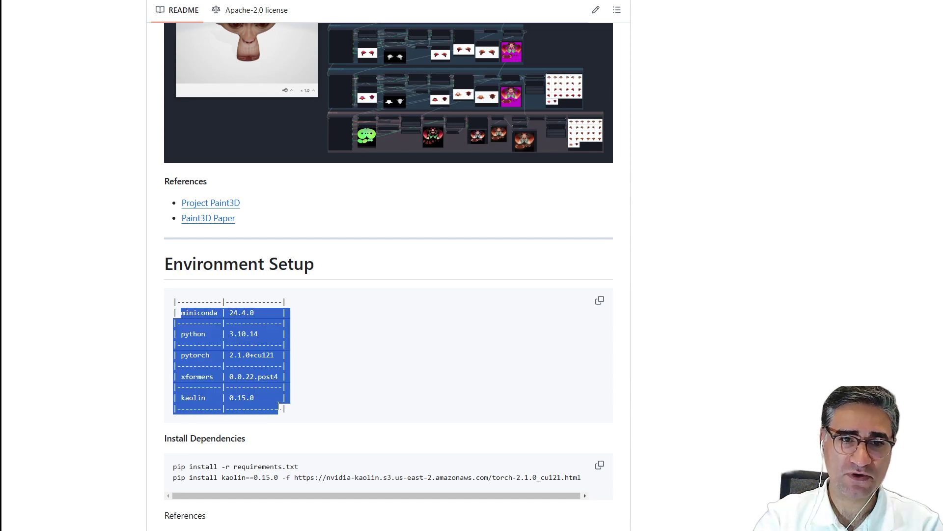
scroll(304, 419, up, 1)
scroll(305, 420, up, 5)
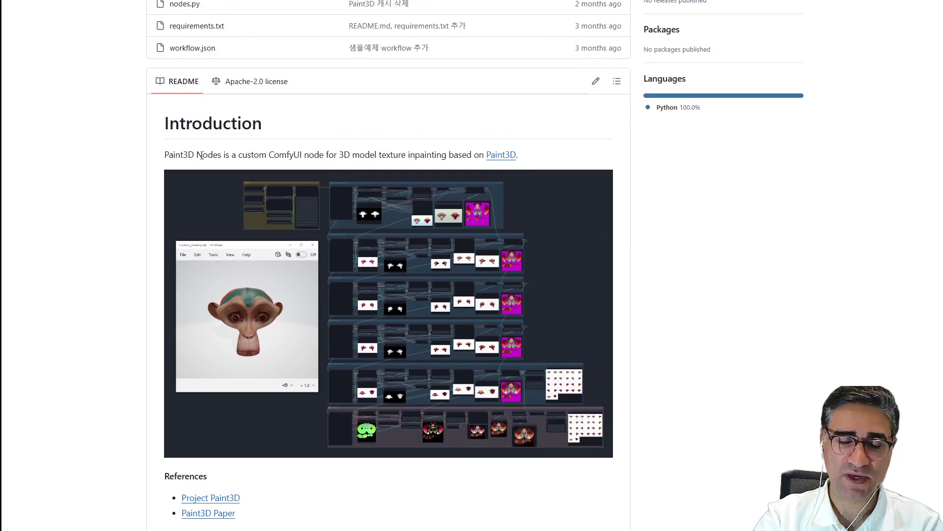
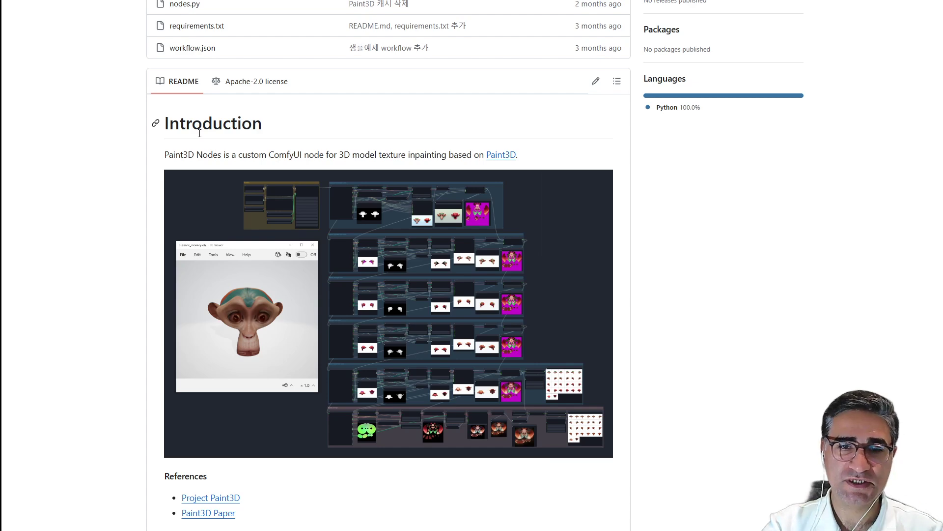
Review the README's Install Dependencies commands, reference links, torch reinstall instructions and ControlNet model links
scroll(201, 137, down, 10)
scroll(172, 329, down, 1)
click(96, 250)
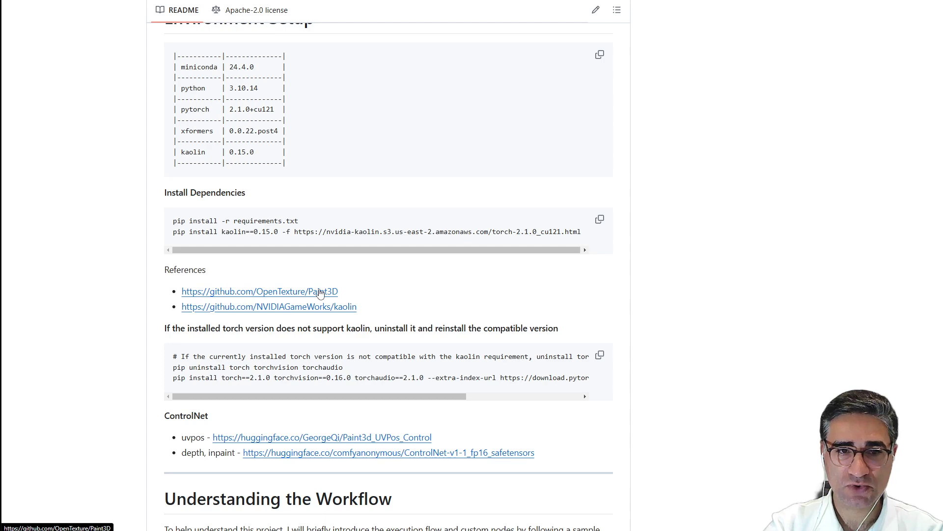
scroll(211, 371, down, 4)
scroll(211, 371, down, 1)
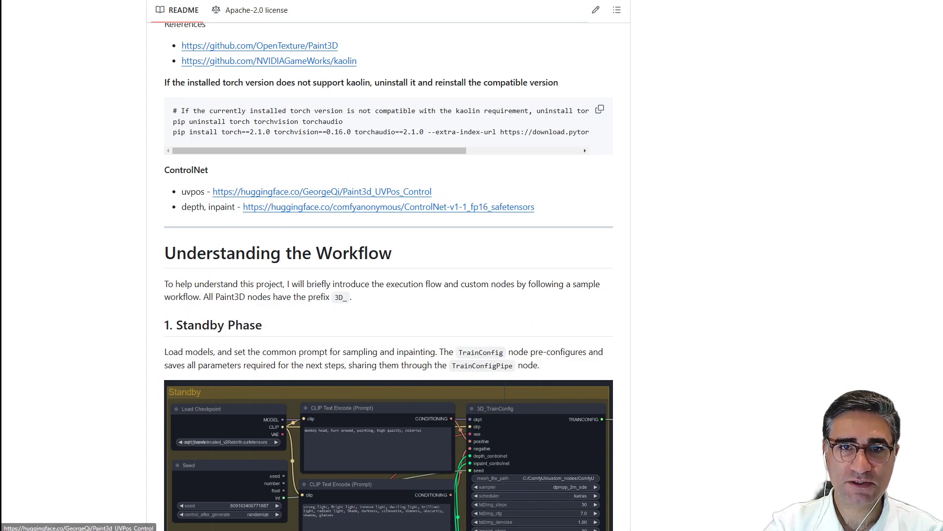
Open the uvpos ControlNet's Hugging Face page, Paint3d_UVPos_Control, and save the pipeline diagram from its model card
click(322, 192)
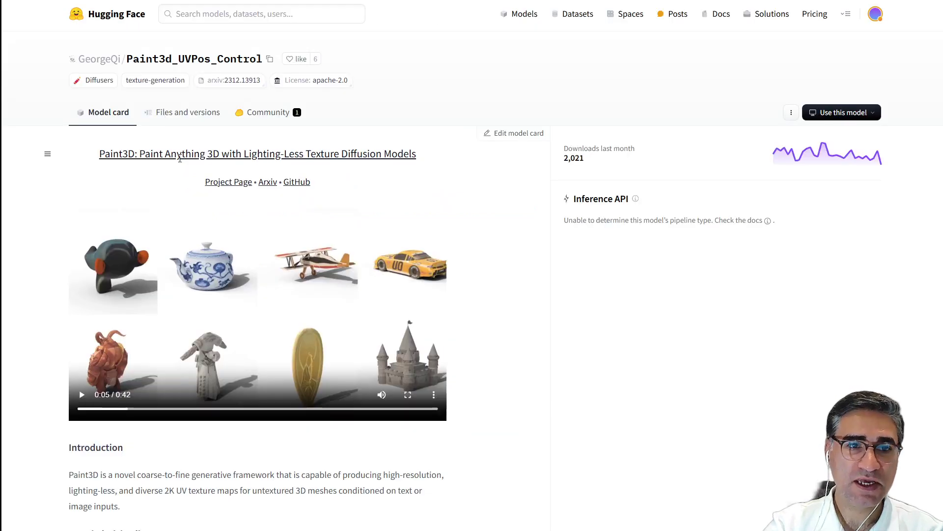
scroll(248, 276, down, 12)
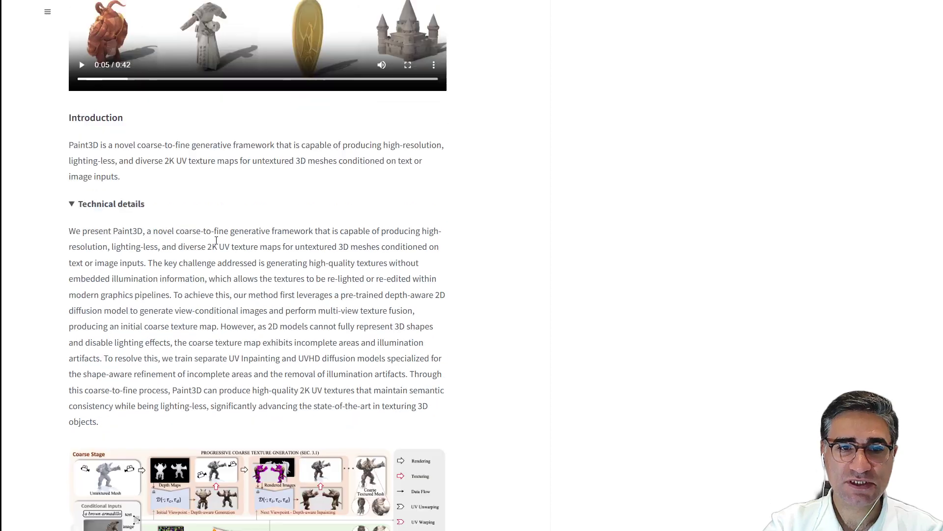
scroll(248, 277, down, 1)
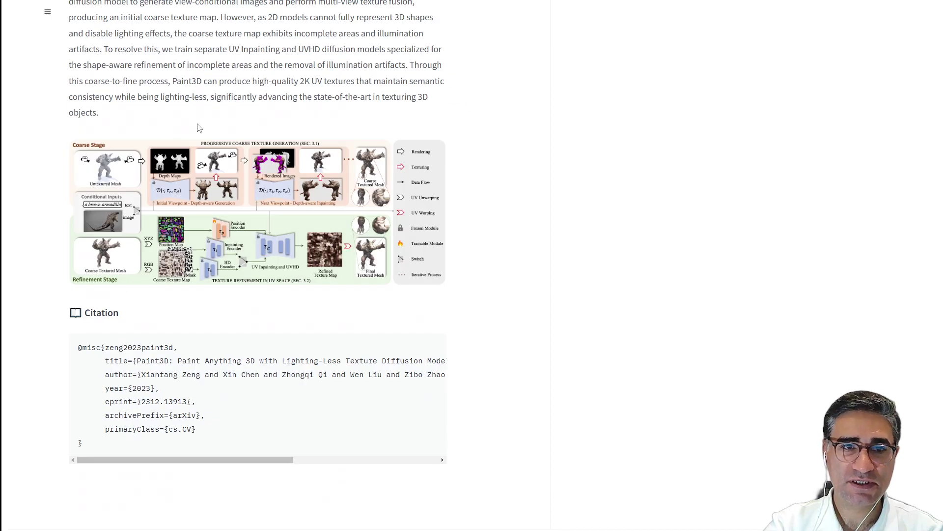
right_click(255, 200)
click(270, 221)
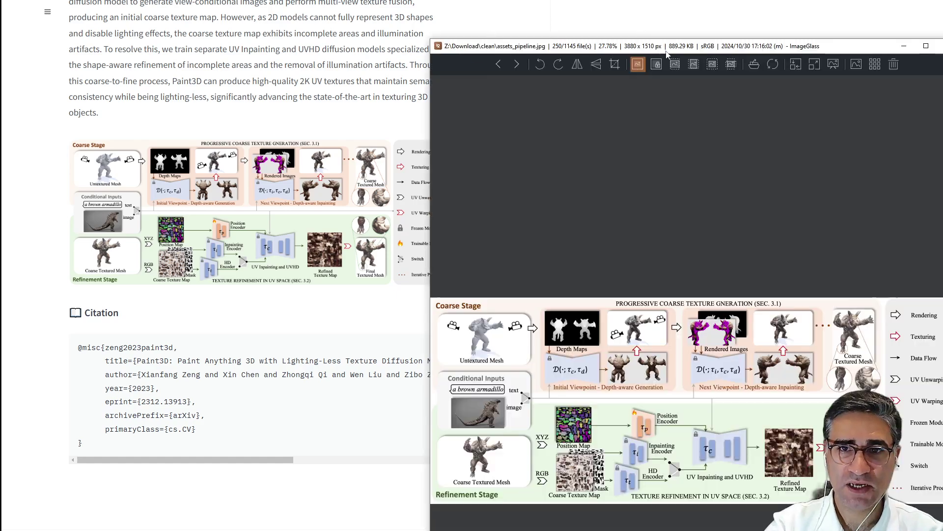
Switch to the Miro board and locate the pipeline diagram below the Paint3D box
drag(612, 0, 906, 257)
click(206, 0)
drag(690, 345, 673, 250)
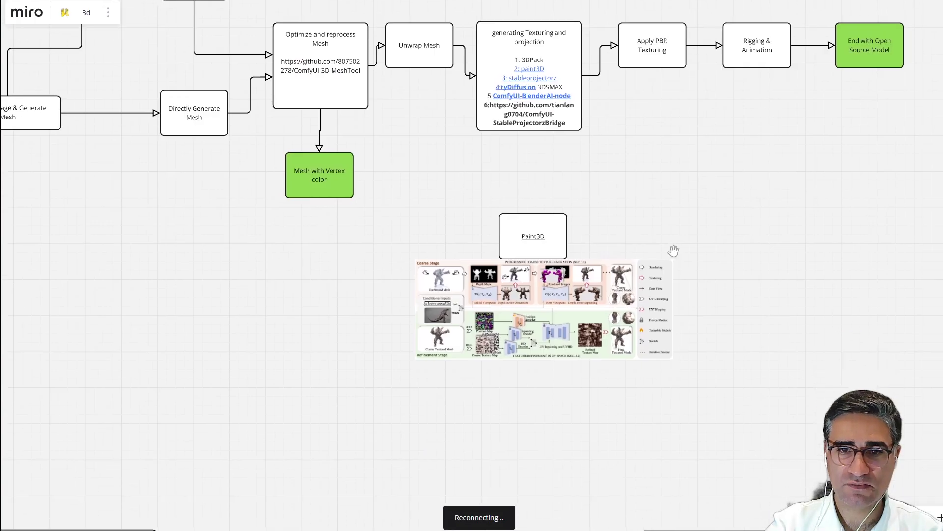
scroll(609, 317, up, 8)
scroll(648, 258, down, 7)
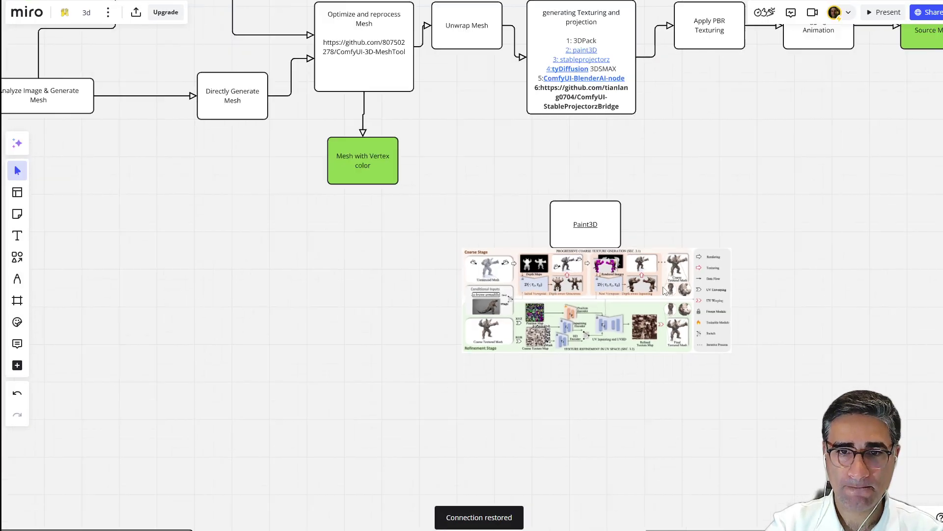
Examine the coarse texture generation and UV-space refinement stages of the Paint3D pipeline diagram up close and as a whole
scroll(592, 312, up, 8)
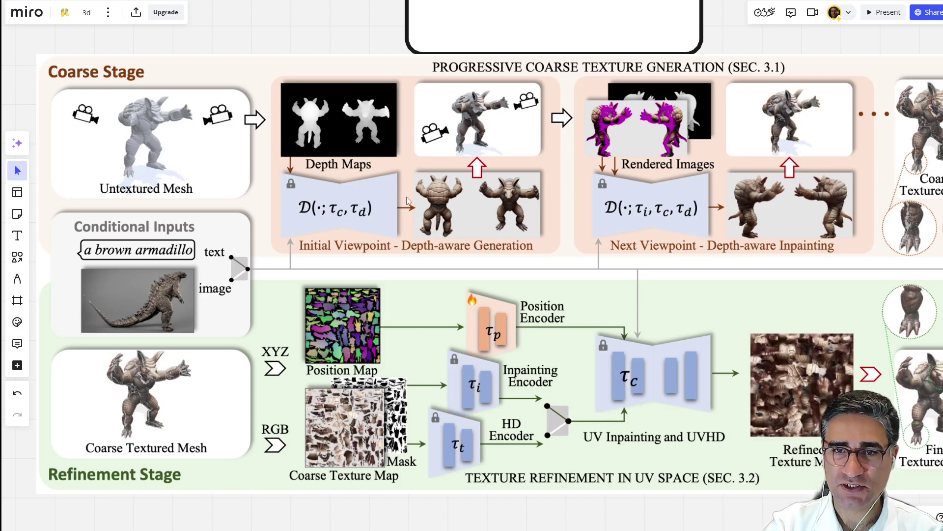
drag(692, 142, 529, 135)
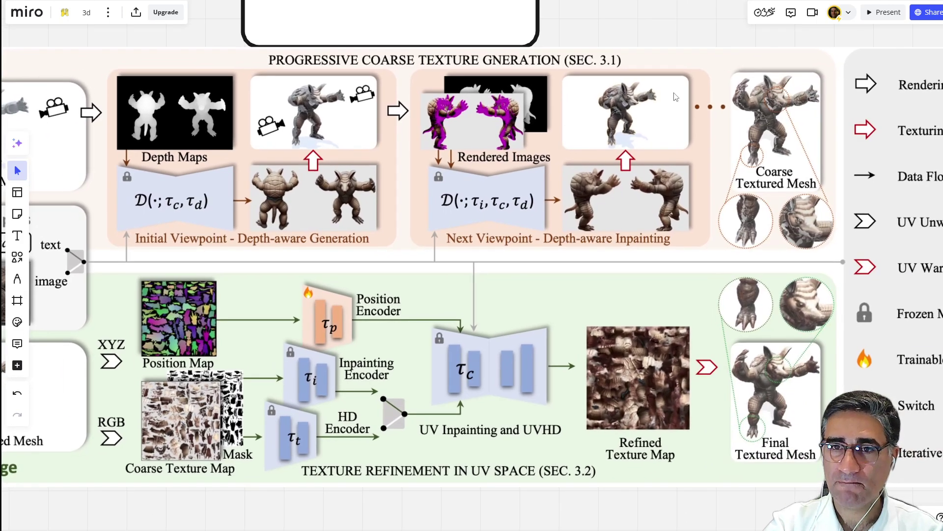
drag(373, 304, 604, 145)
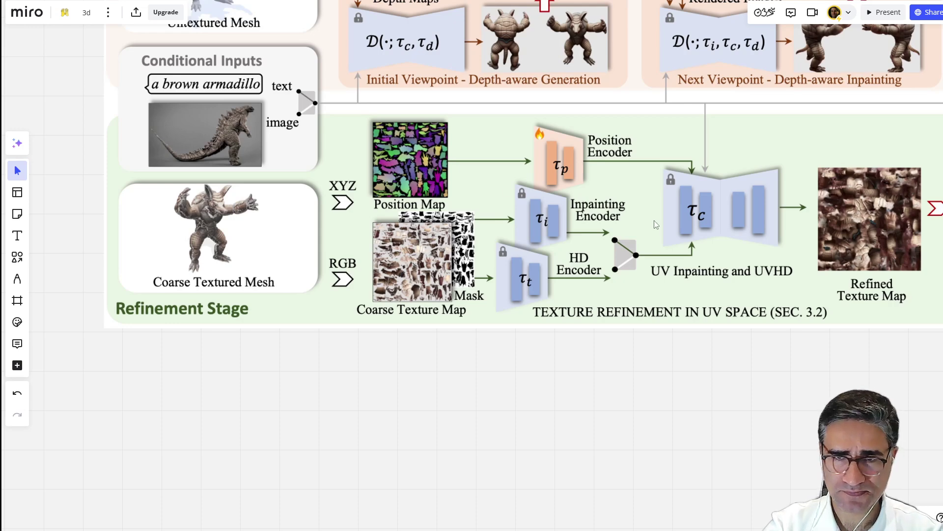
drag(600, 219, 319, 223)
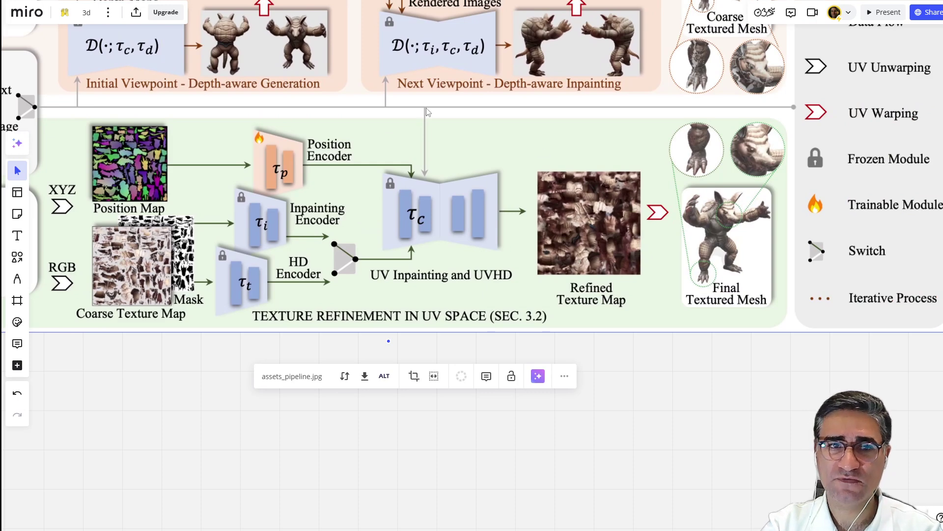
scroll(426, 111, up, 1)
scroll(426, 110, left, 1)
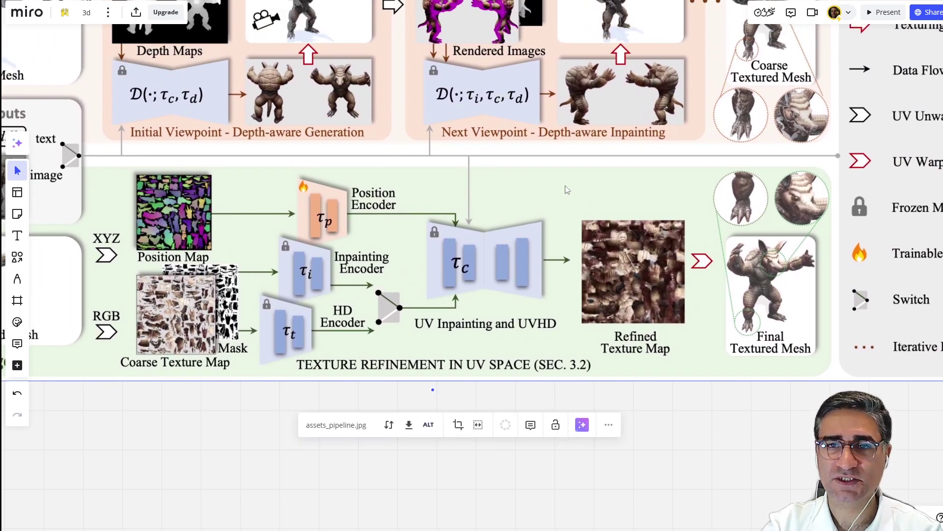
scroll(483, 196, down, 5)
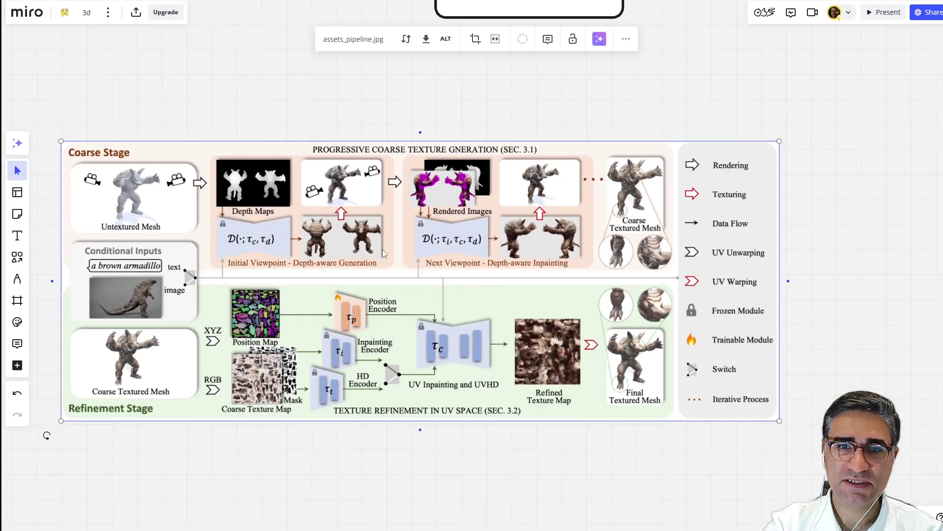
scroll(474, 248, up, 1)
drag(474, 249, 498, 224)
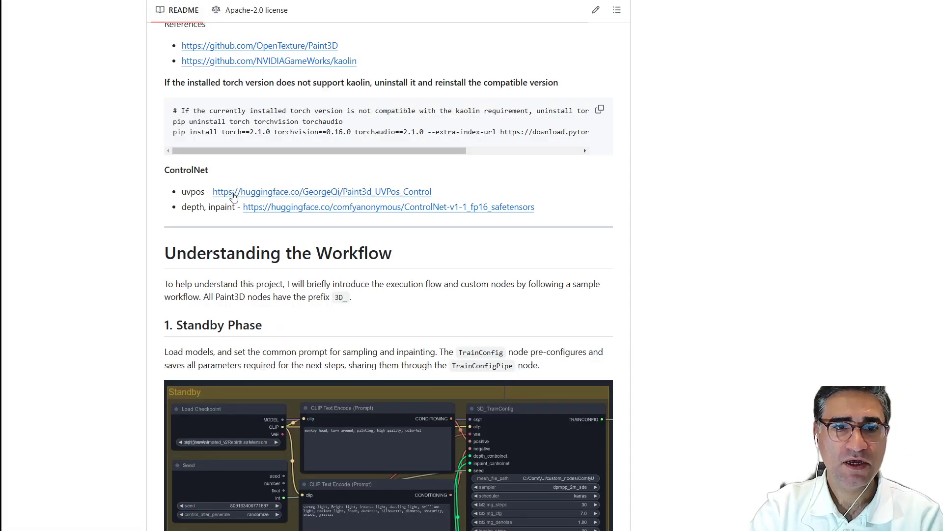
Return to the Paint3D README, highlight the depth and inpaint ControlNet entry, and view the Standby Phase section
drag(183, 206, 222, 206)
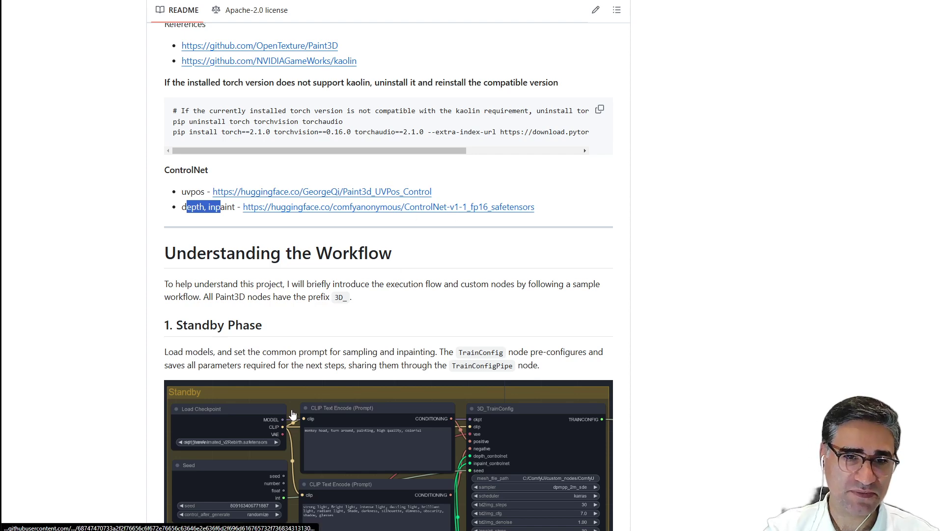
scroll(192, 272, down, 4)
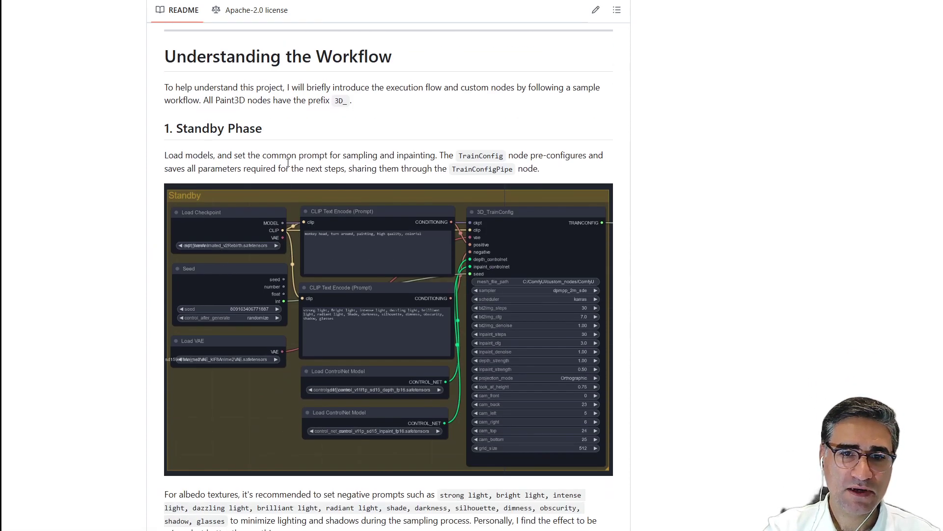
Switch to ComfyUI and close the custom nodes list and the ComfyUI Manager menu
click(358, 284)
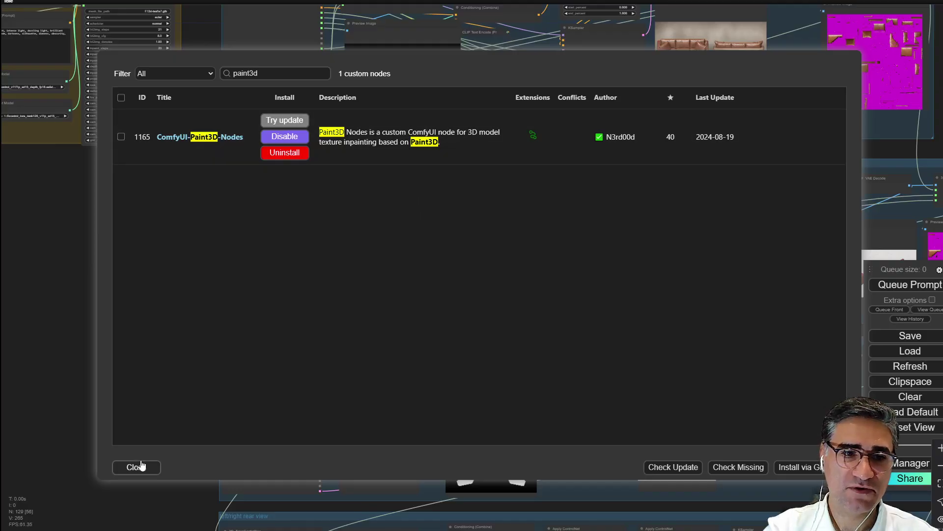
click(131, 464)
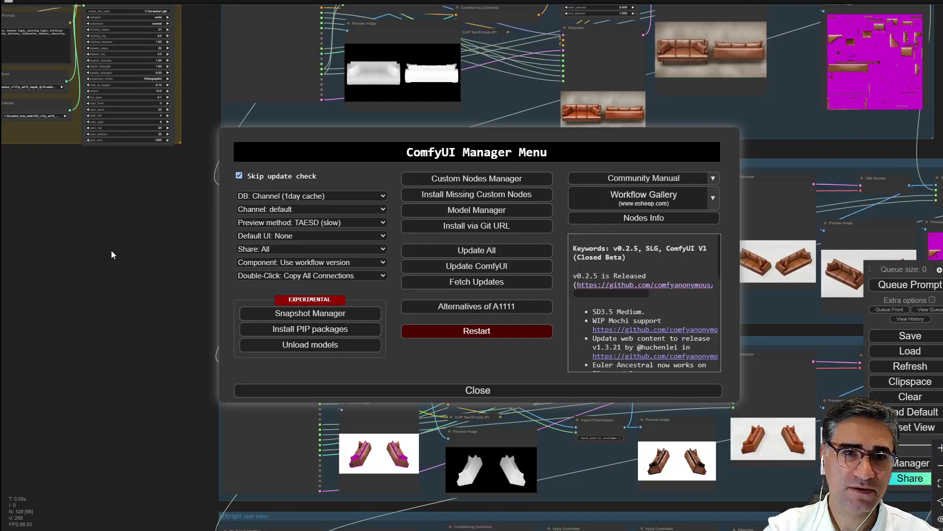
click(497, 390)
Examine the Standby group's checkpoint, seed, VAE, prompt, ControlNet loader and 3D_TrainConfig nodes
scroll(187, 239, up, 5)
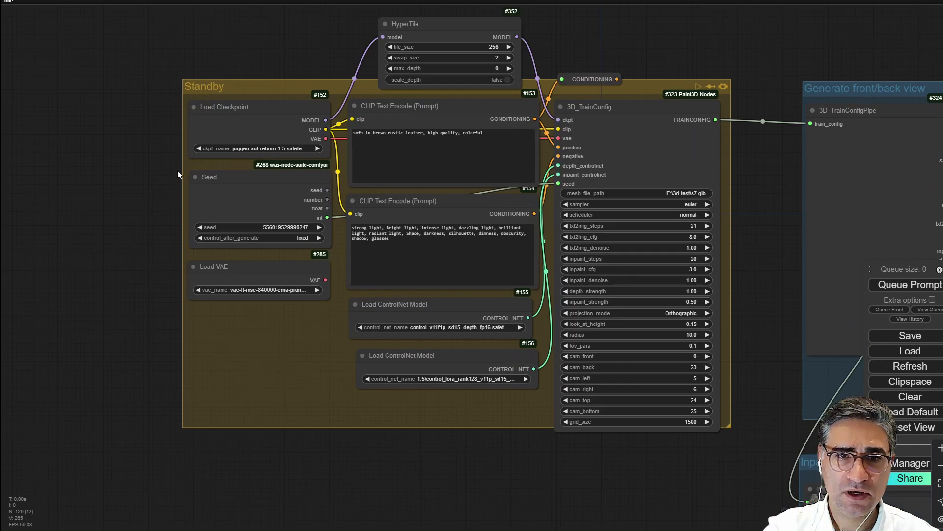
drag(23, 160, 1, 166)
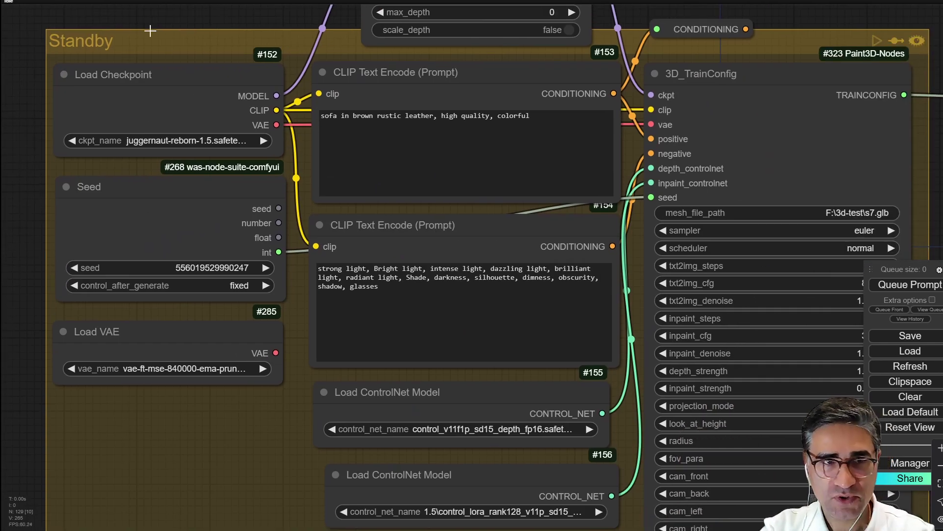
scroll(143, 32, down, 3)
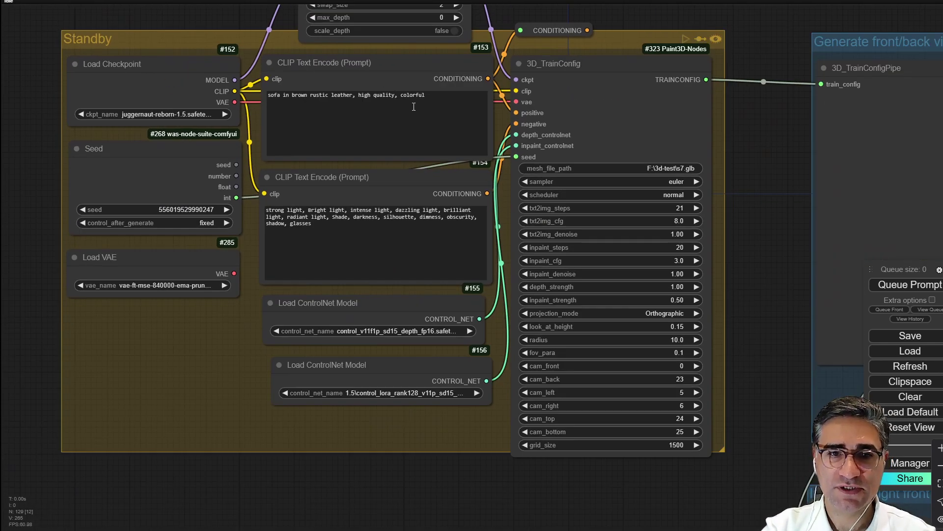
scroll(345, 76, up, 5)
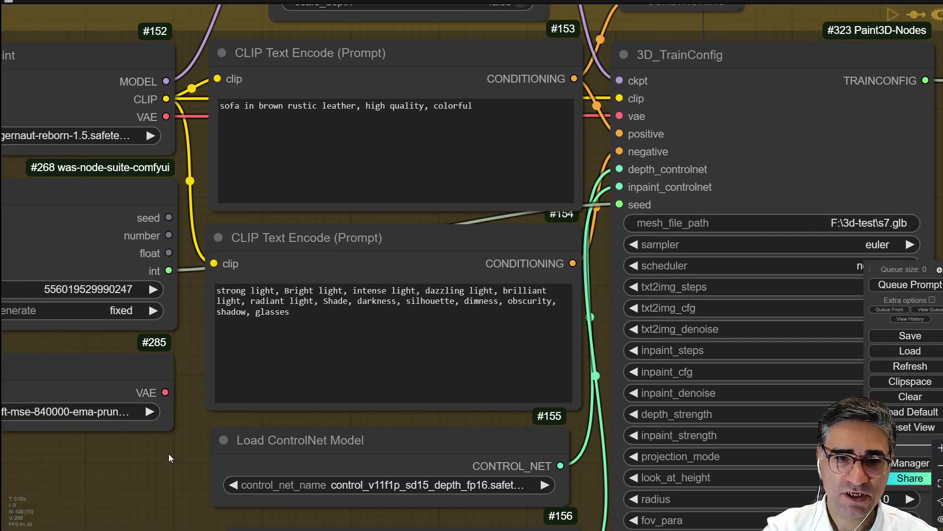
drag(169, 455, 217, 237)
scroll(480, 247, up, 3)
scroll(524, 280, down, 6)
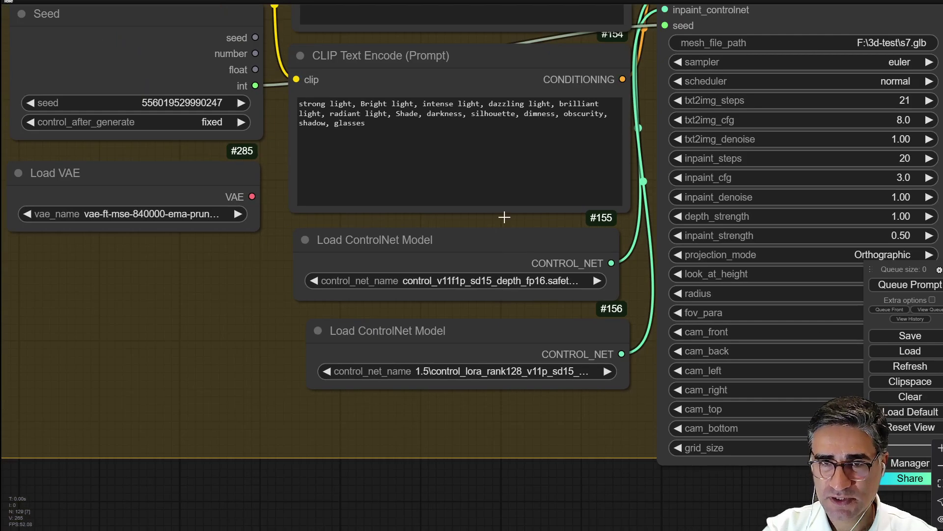
drag(611, 174, 457, 332)
scroll(489, 107, up, 2)
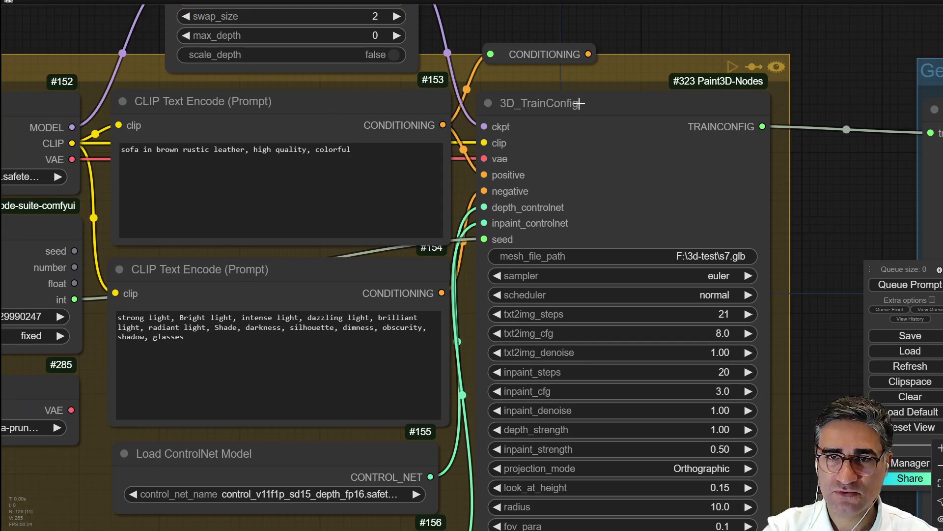
Inspect the 3D_TrainConfig node's mesh file path and sampling settings up close
scroll(807, 211, down, 1)
drag(814, 213, 699, 162)
scroll(583, 194, up, 3)
scroll(589, 225, up, 3)
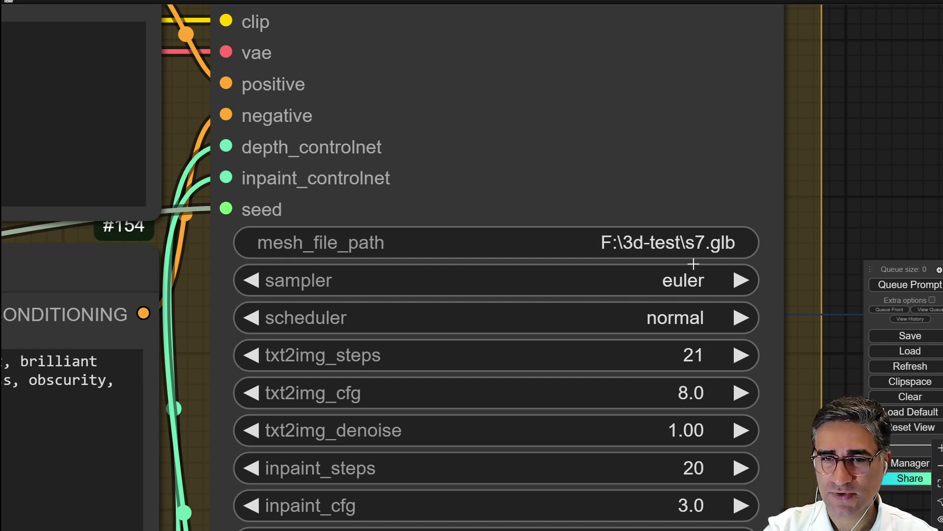
scroll(737, 263, up, 5)
scroll(742, 255, down, 1)
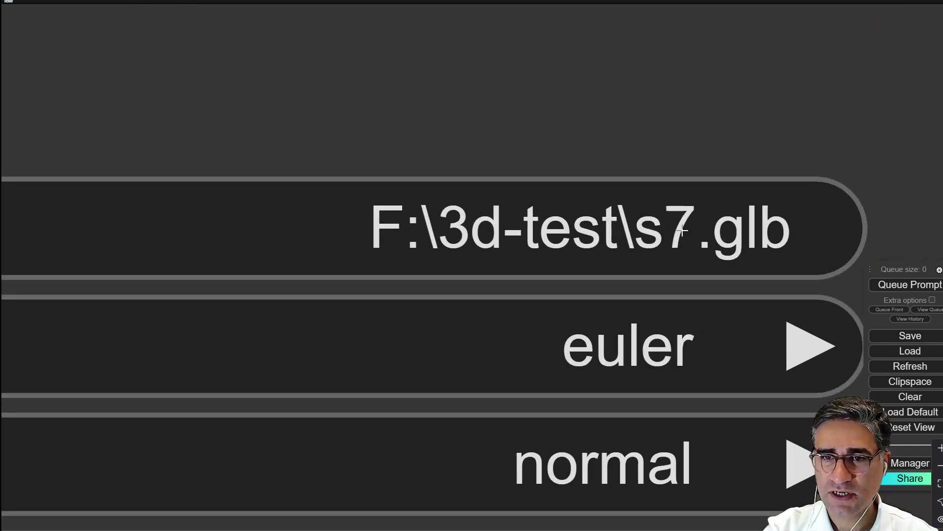
scroll(732, 243, down, 4)
scroll(769, 290, down, 5)
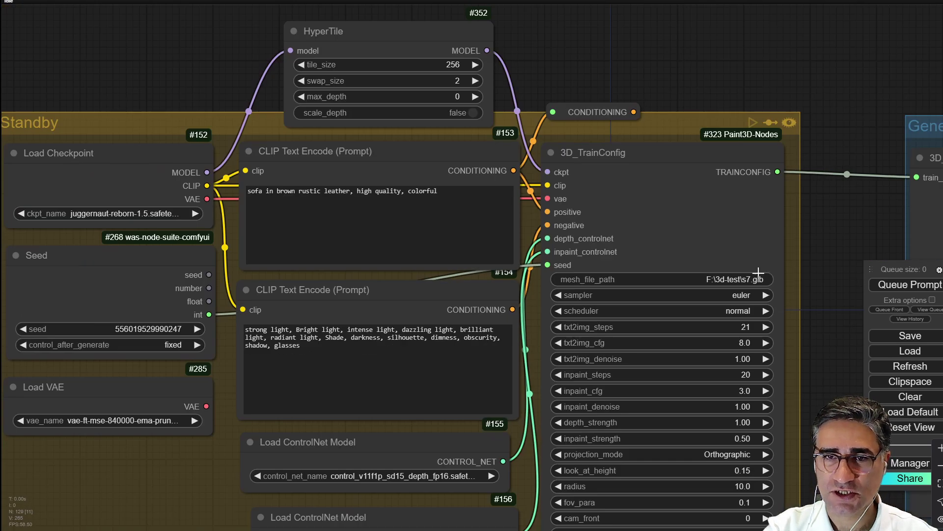
Examine the depth maps and generated sofa images in the Generate front/back view group
mouse_move(683, 116)
mouse_down()
mouse_move(302, 28)
mouse_move(449, 40)
mouse_move(297, 48)
mouse_up()
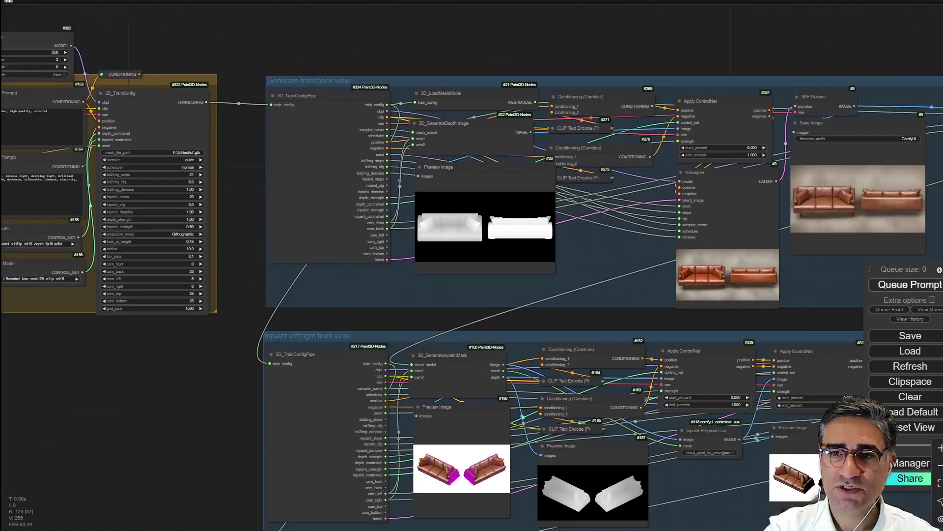
scroll(483, 228, up, 9)
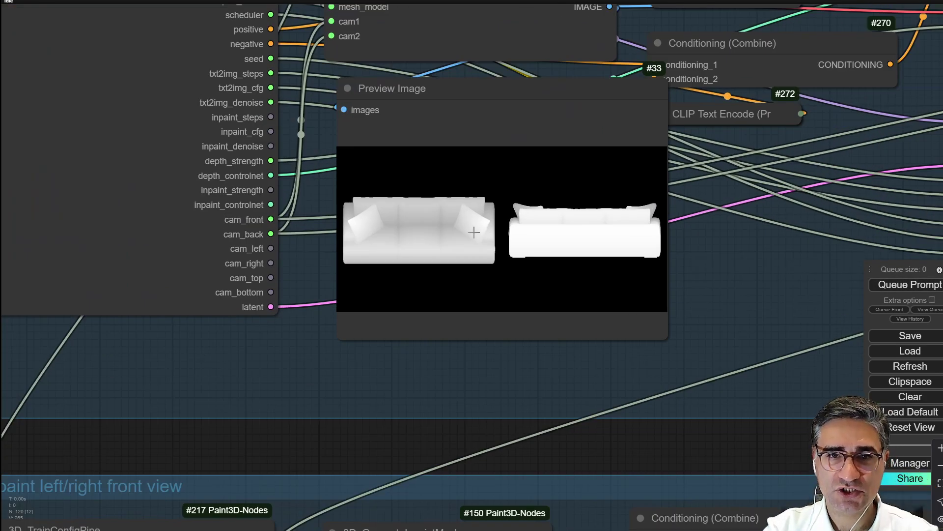
scroll(470, 233, down, 3)
drag(743, 266, 195, 273)
scroll(378, 328, up, 6)
scroll(493, 274, up, 3)
drag(703, 276, 291, 509)
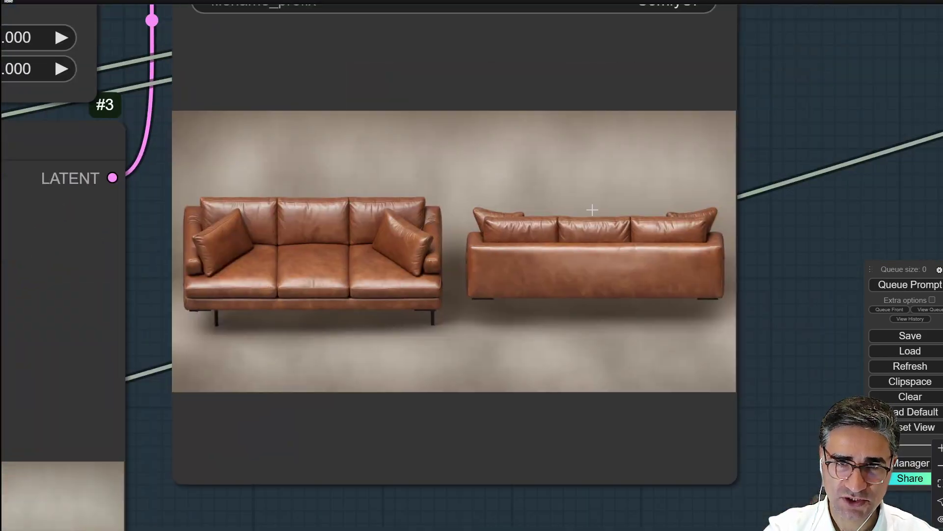
Inspect the projected texture map preview at the end of the Generate front/back view group
scroll(549, 266, down, 5)
drag(706, 284, 140, 252)
scroll(201, 251, down, 2)
drag(216, 246, 515, 305)
scroll(751, 330, up, 9)
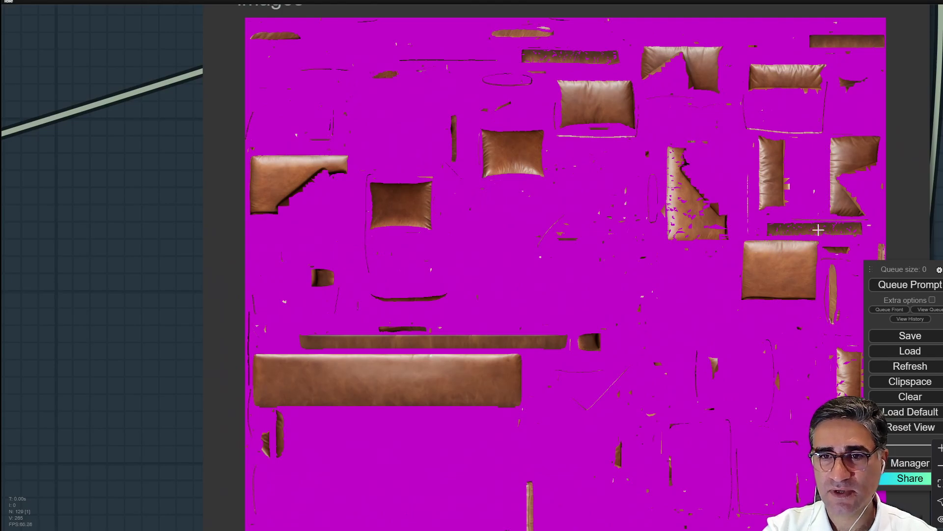
Review the successive view-inpainting groups from the left/right front view down to the Inpaint uvmap group
scroll(695, 256, down, 11)
drag(542, 319, 909, 64)
scroll(909, 64, down, 3)
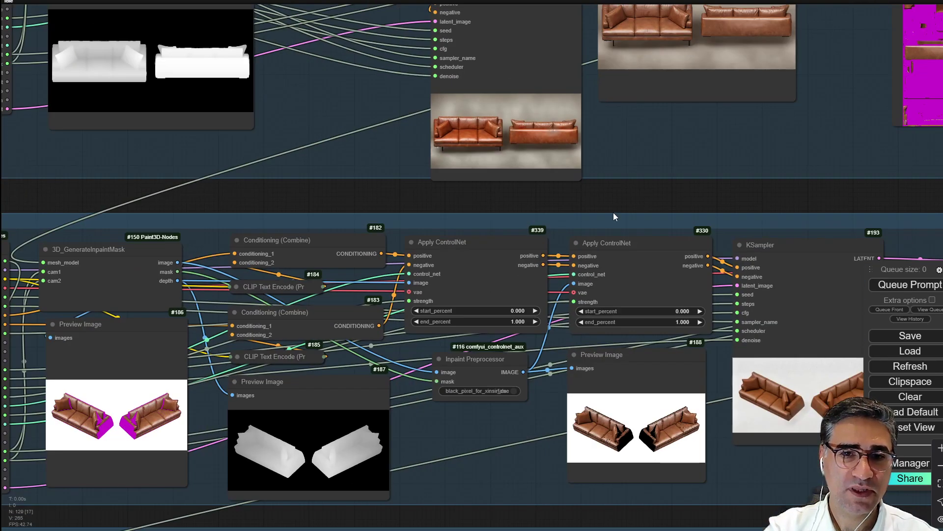
scroll(613, 213, down, 4)
scroll(438, 160, up, 3)
drag(437, 161, 421, 129)
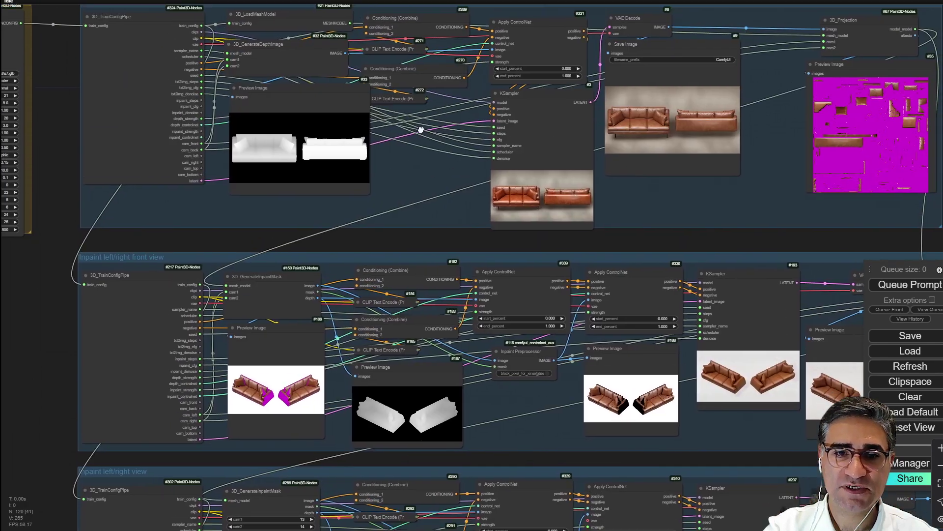
scroll(421, 130, down, 5)
drag(470, 289, 442, 245)
drag(436, 169, 443, 8)
drag(436, 335, 428, 247)
drag(444, 382, 447, 279)
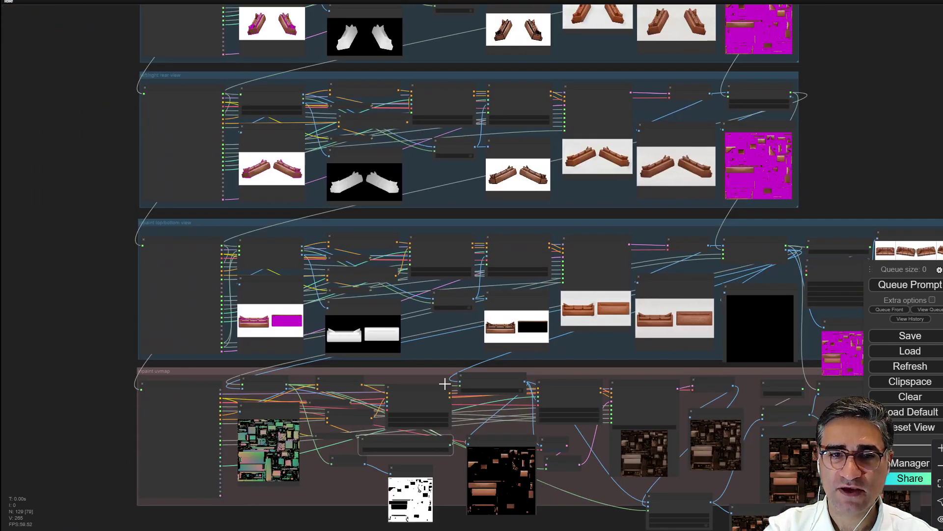
Follow the top/bottom view inpainting group from its depth preview through the sampled sofa images to the multi-angle preview
scroll(445, 339, up, 4)
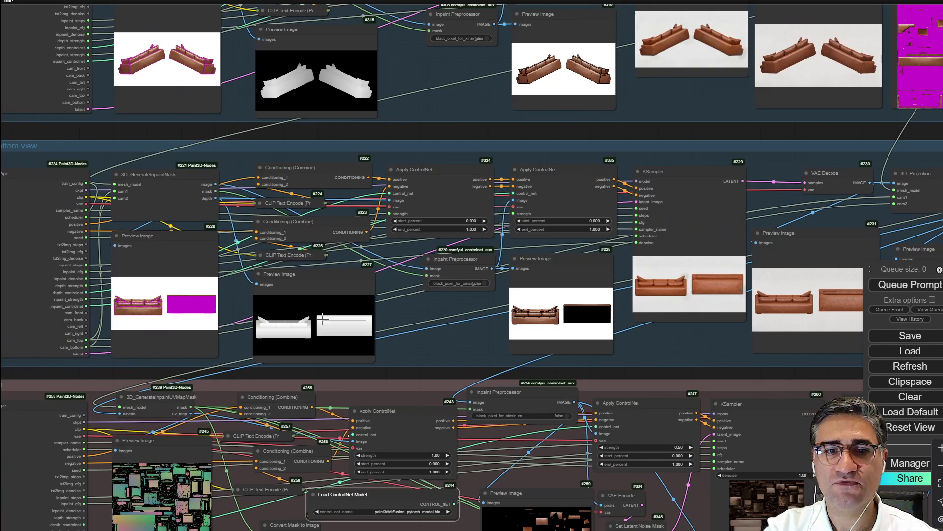
scroll(288, 336, up, 4)
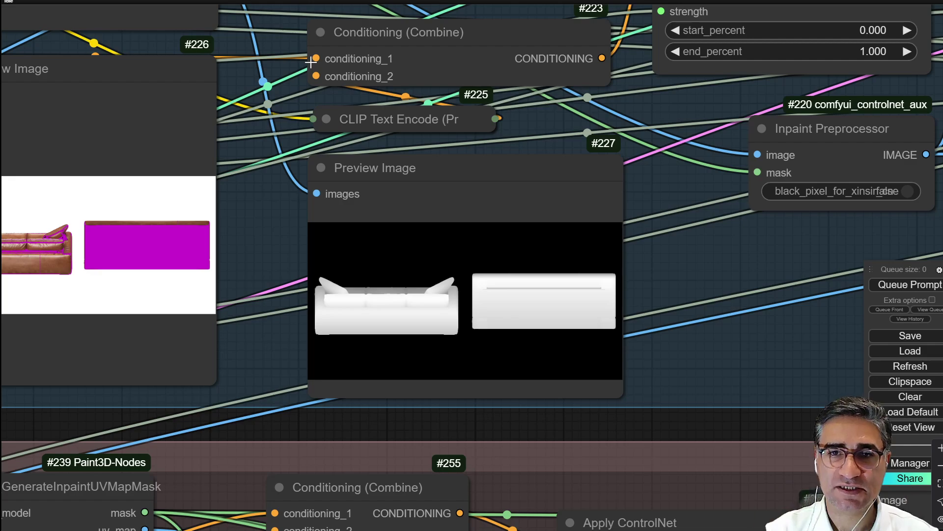
scroll(546, 165, down, 4)
drag(505, 230, 44, 256)
drag(919, 310, 714, 316)
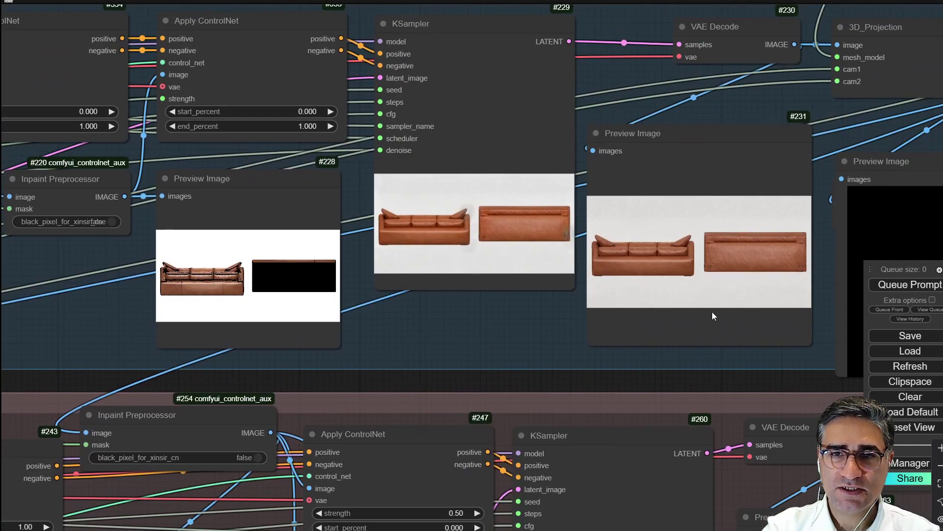
drag(408, 363, 371, 366)
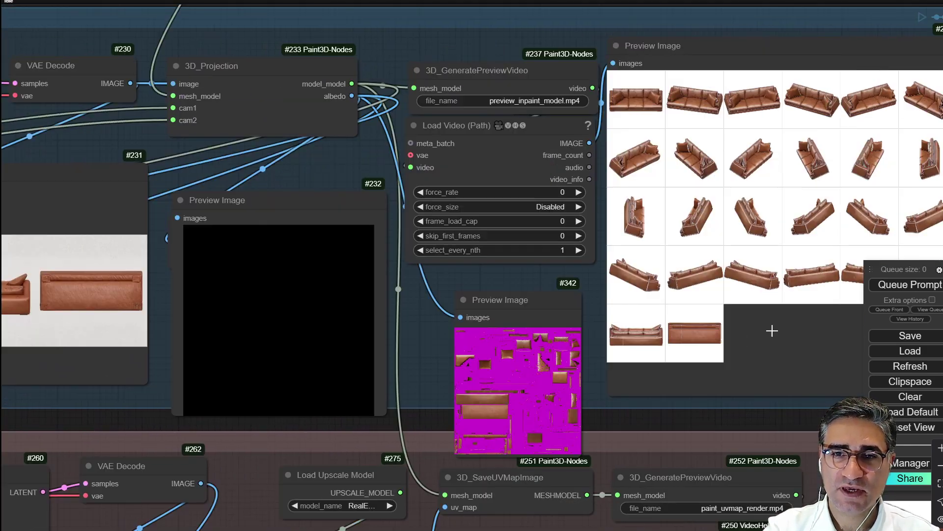
drag(773, 330, 676, 341)
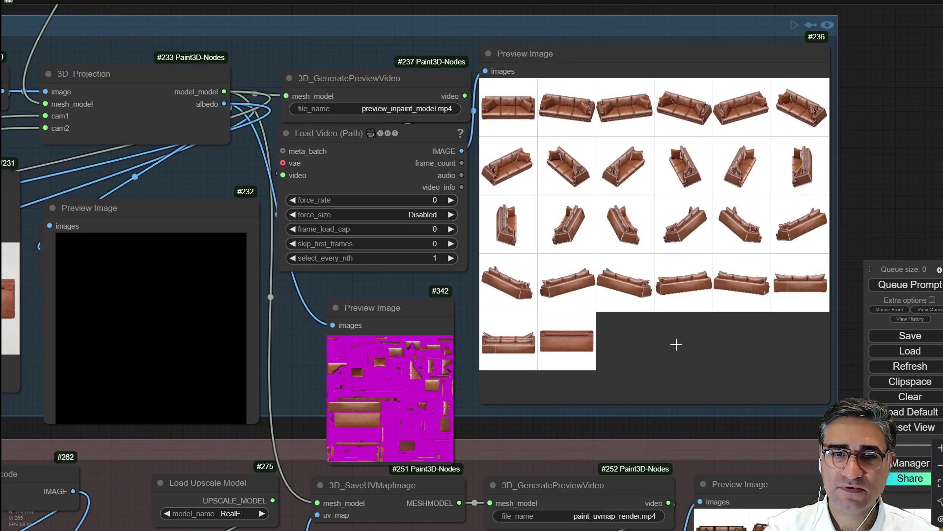
Inspect the top/bottom view group's projected albedo texture map up close for unfilled areas
scroll(352, 414, up, 15)
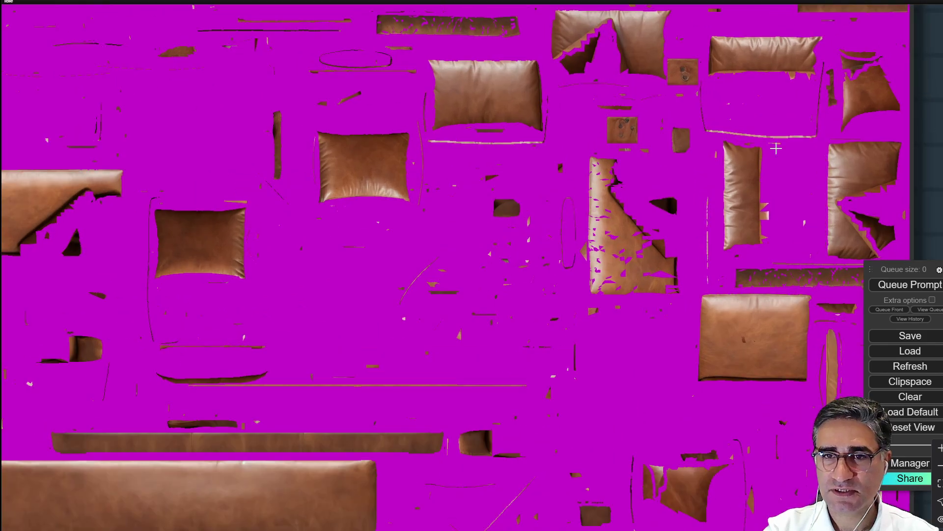
scroll(715, 86, up, 5)
scroll(742, 187, down, 10)
drag(648, 203, 275, 322)
scroll(275, 322, down, 5)
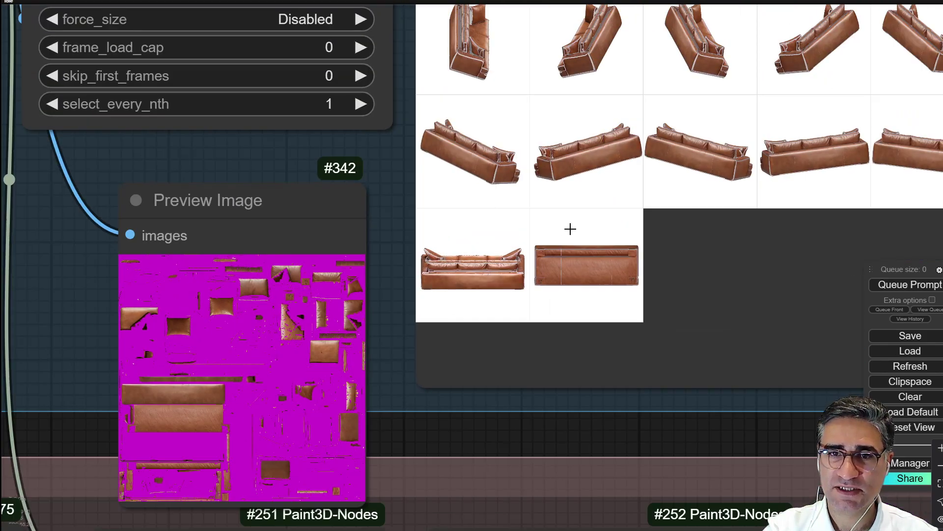
Inspect the multi-angle sofa preview frames up close for gaps along the seams
scroll(631, 74, up, 6)
scroll(643, 185, up, 6)
scroll(832, 206, up, 3)
drag(892, 199, 381, 155)
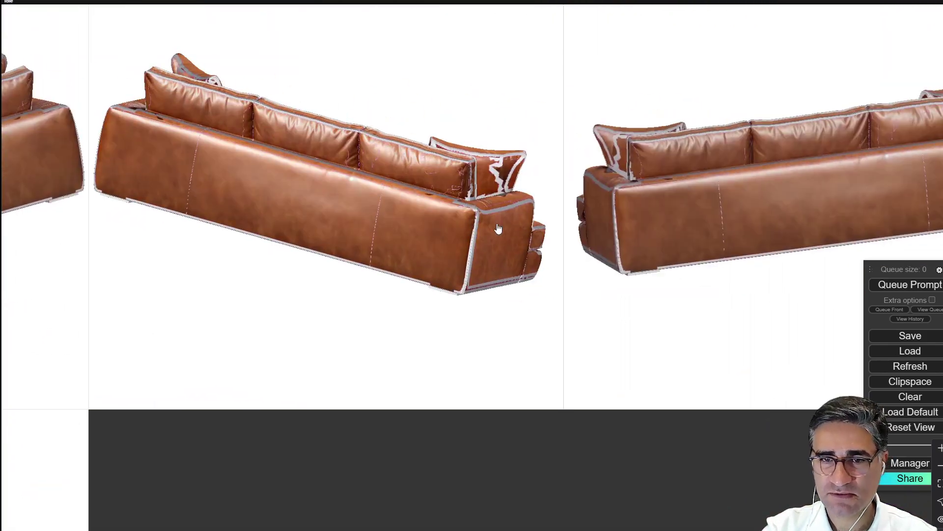
scroll(480, 199, down, 10)
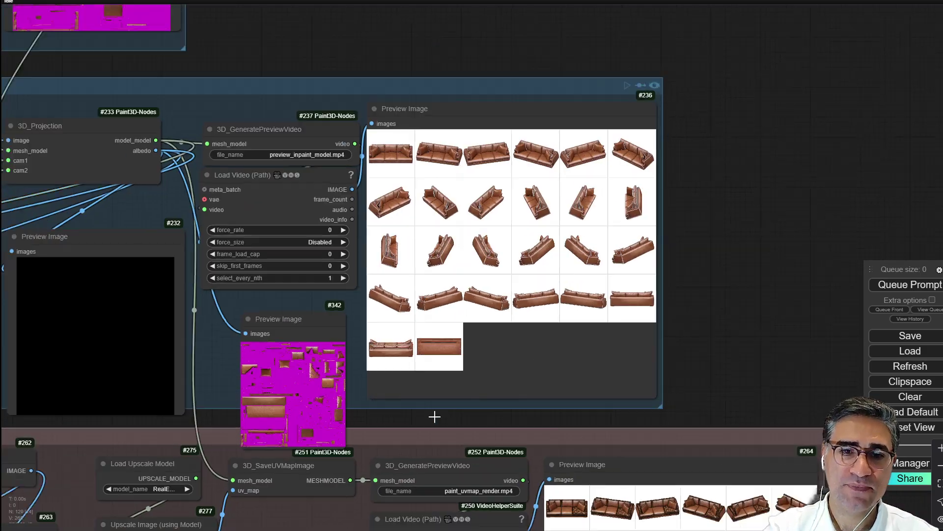
Examine the start of the Inpaint uvmap group, including its train config pipe, UV mask generation and ControlNet nodes
scroll(434, 417, down, 3)
drag(207, 418, 894, 151)
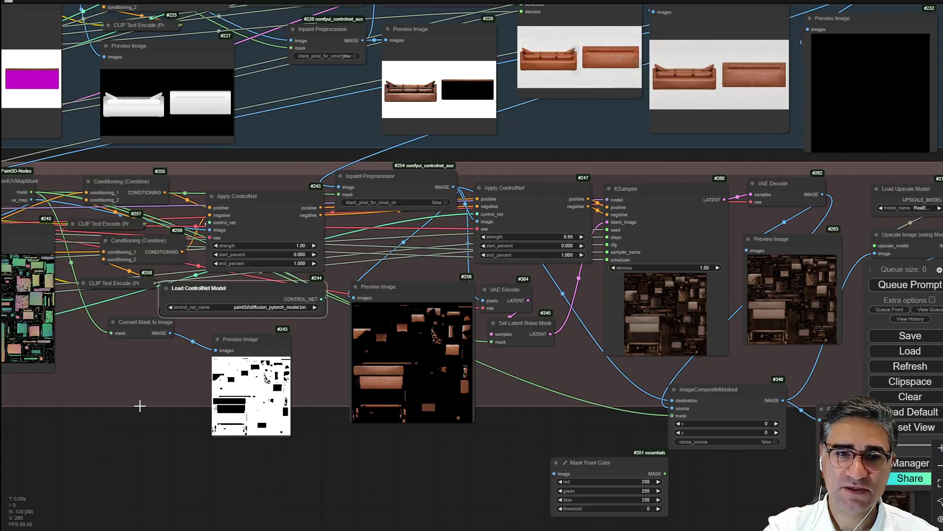
drag(140, 406, 403, 413)
drag(148, 332, 398, 337)
scroll(223, 193, up, 6)
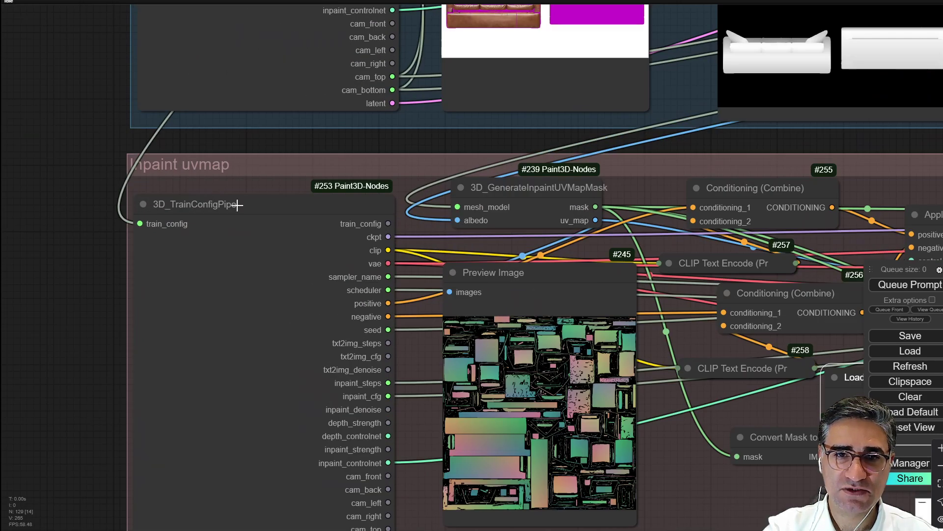
drag(641, 395, 343, 289)
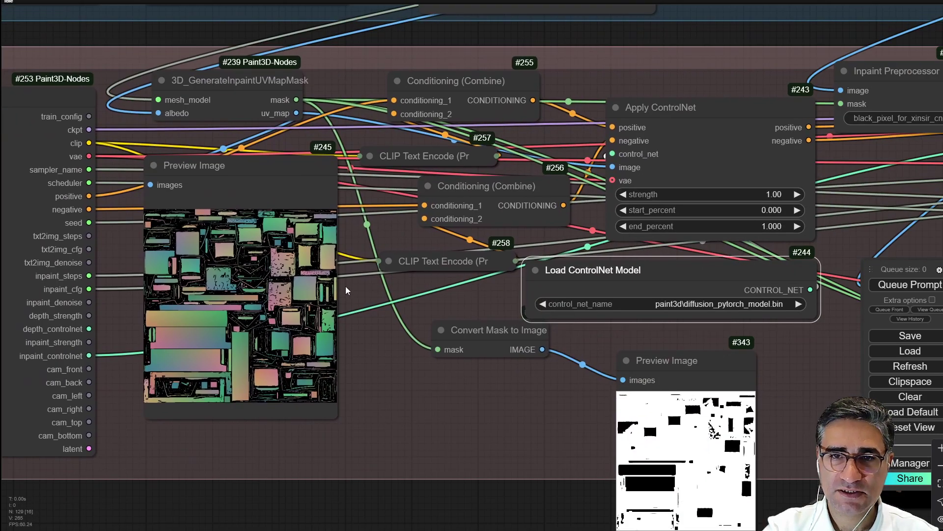
Move the paint3d Load ControlNet Model node slightly in the Inpaint uvmap group and review the uvpos model's Hugging Face page
scroll(762, 258, up, 5)
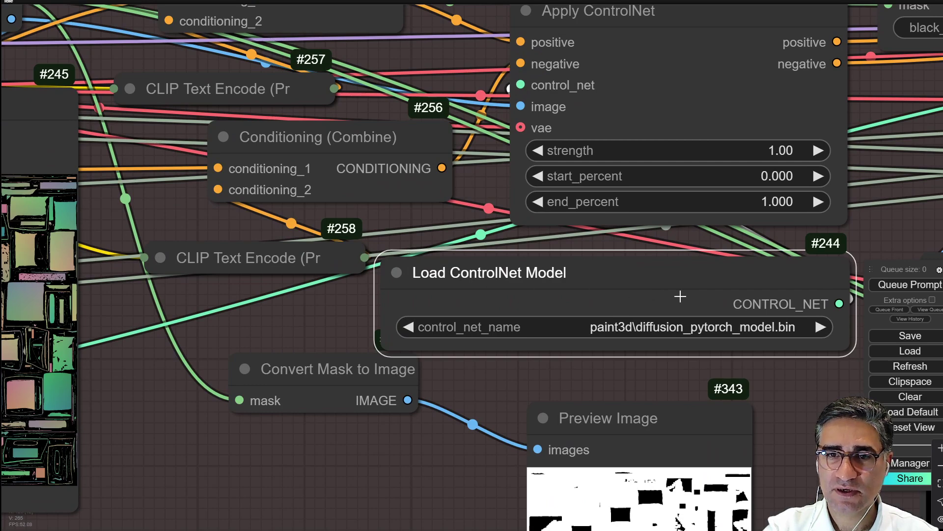
drag(680, 295, 712, 281)
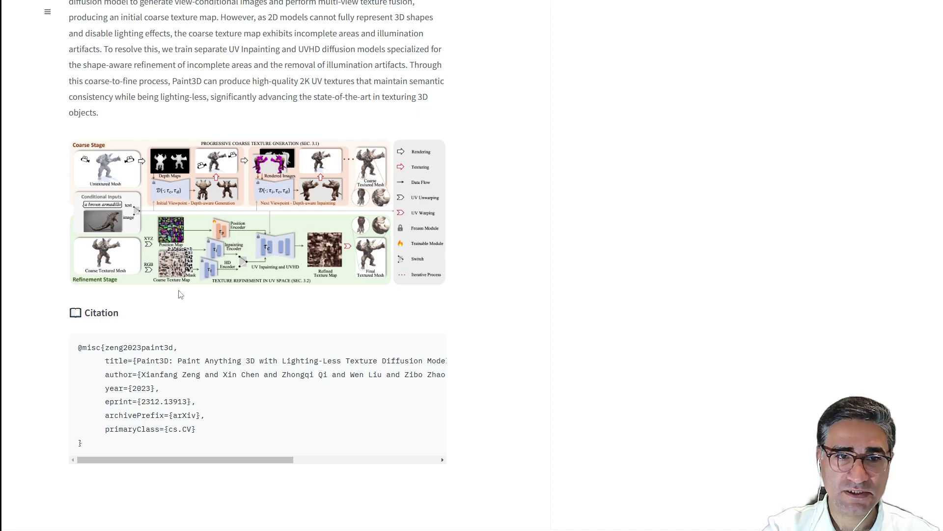
scroll(181, 294, up, 15)
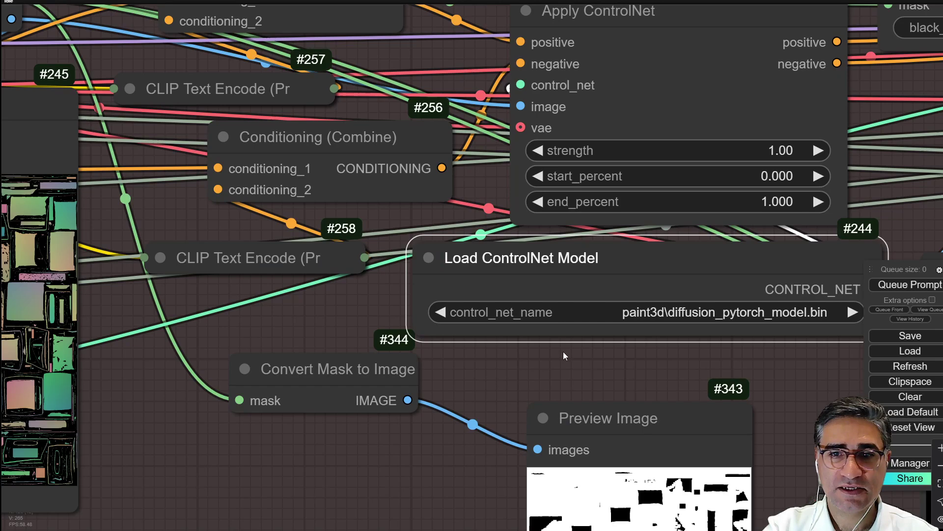
Examine the rest of the Inpaint uvmap group, from the mask previews through sampling and compositing to the upscaled texture
scroll(535, 371, down, 10)
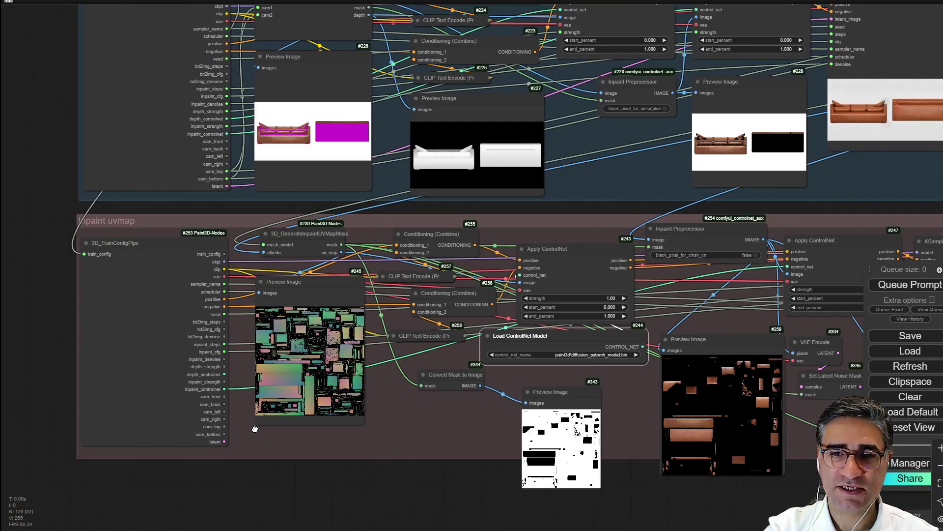
drag(465, 484, 49, 426)
drag(734, 385, 479, 356)
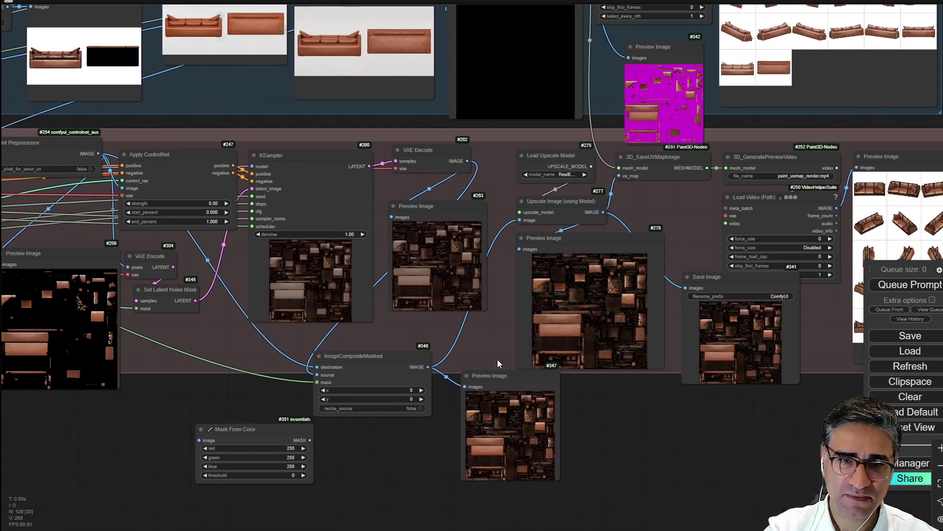
Examine the end of the Inpaint uvmap group, from texture upscaling and UV map saving to the sofa preview frames, against the group above
drag(503, 364, 253, 358)
scroll(712, 298, up, 3)
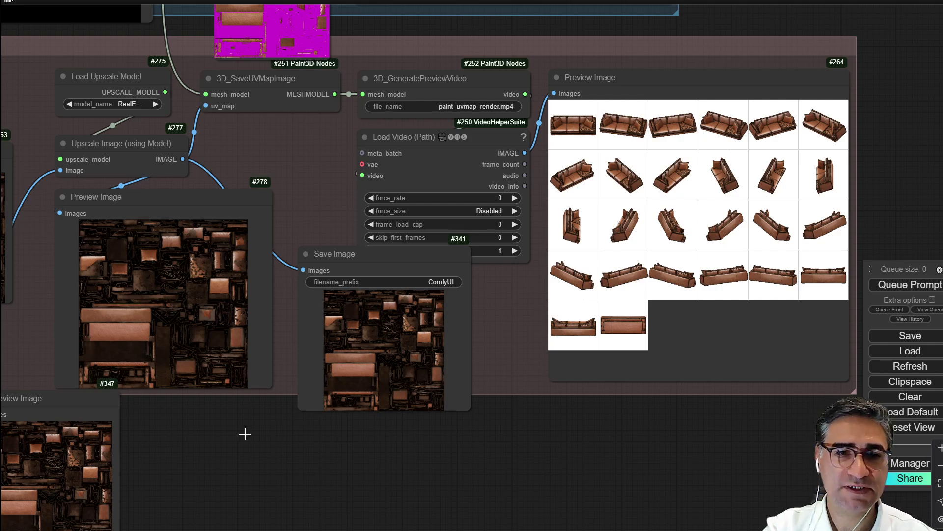
drag(251, 448, 345, 498)
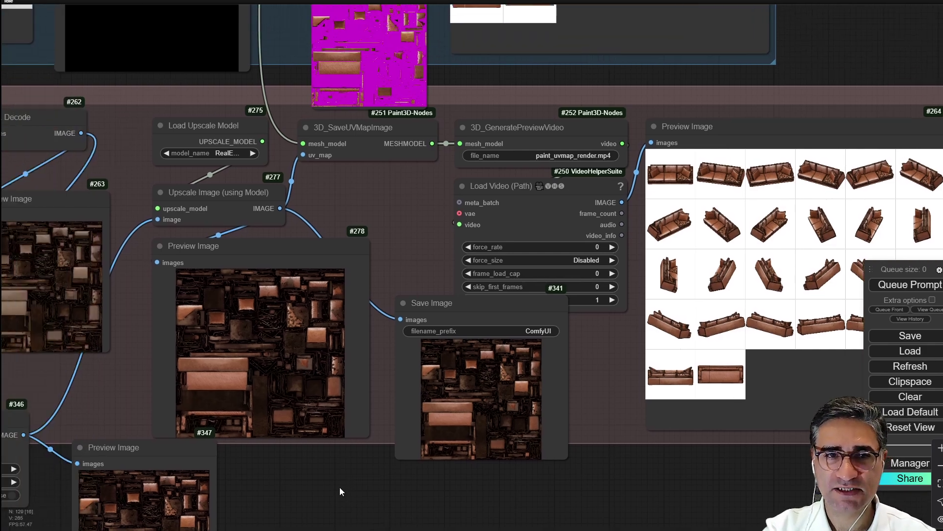
scroll(340, 491, down, 8)
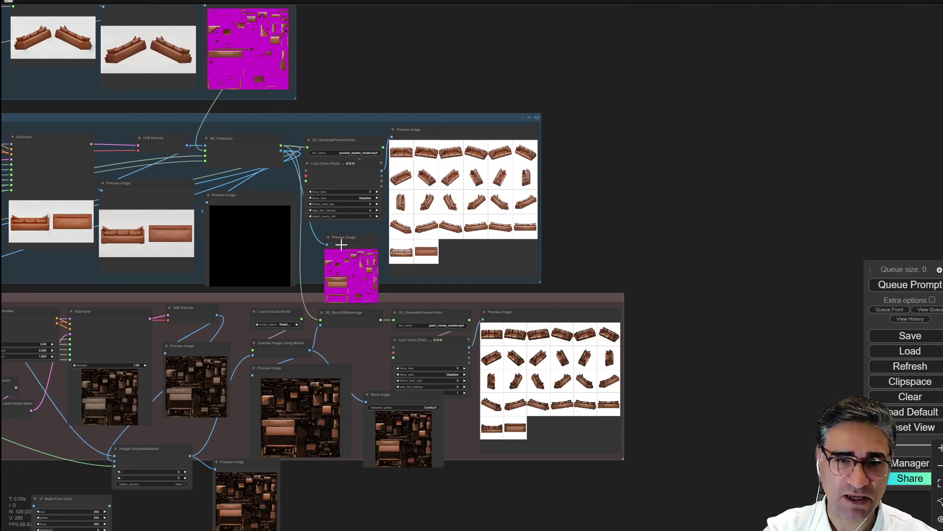
drag(249, 269, 611, 269)
scroll(612, 270, down, 4)
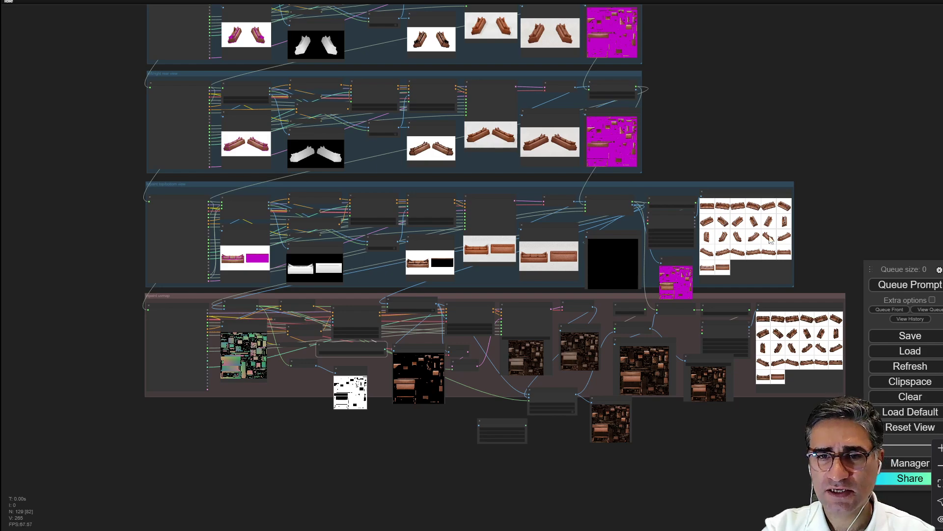
scroll(792, 383, up, 5)
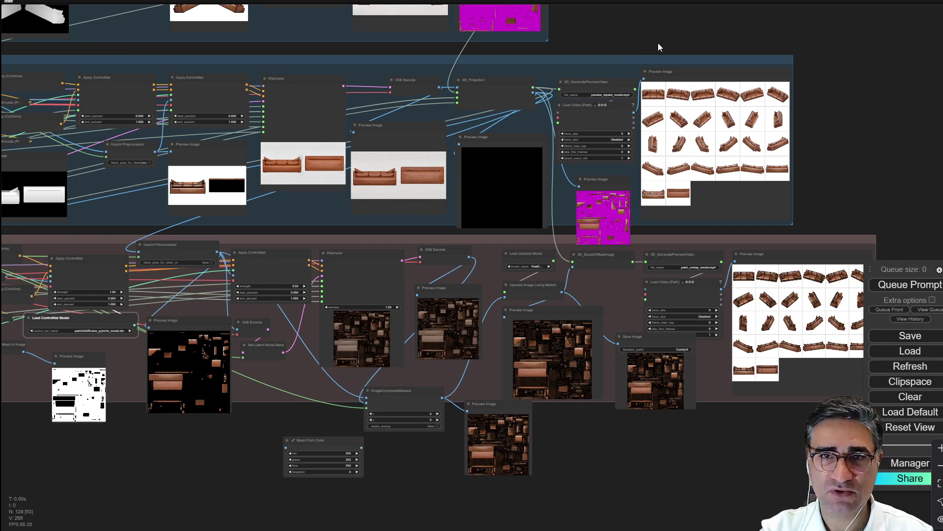
drag(654, 51, 501, 57)
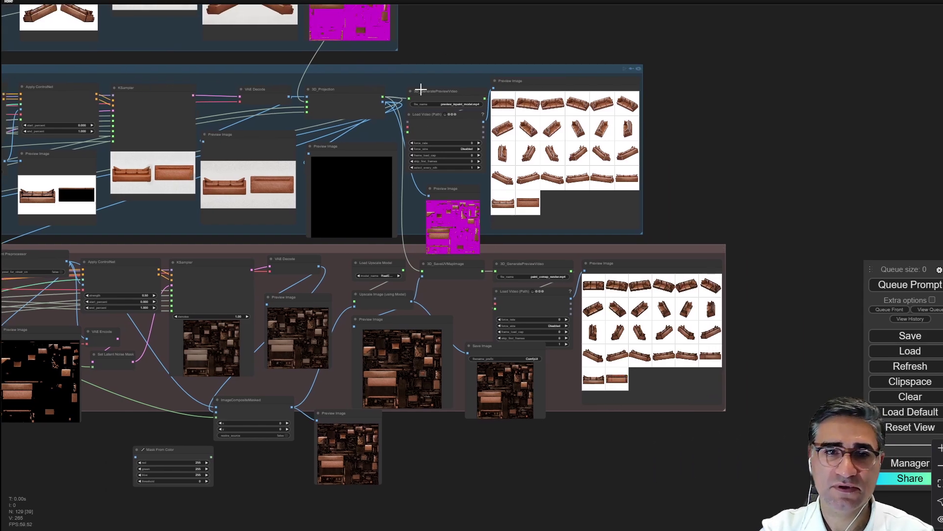
Review the workflow from the Standby group's 3D_TrainConfig settings through the Generate front/back view group and the inpaint groups below it
drag(409, 175, 737, 499)
scroll(737, 499, down, 5)
drag(774, 205, 776, 526)
drag(266, 276, 380, 139)
scroll(219, 170, up, 5)
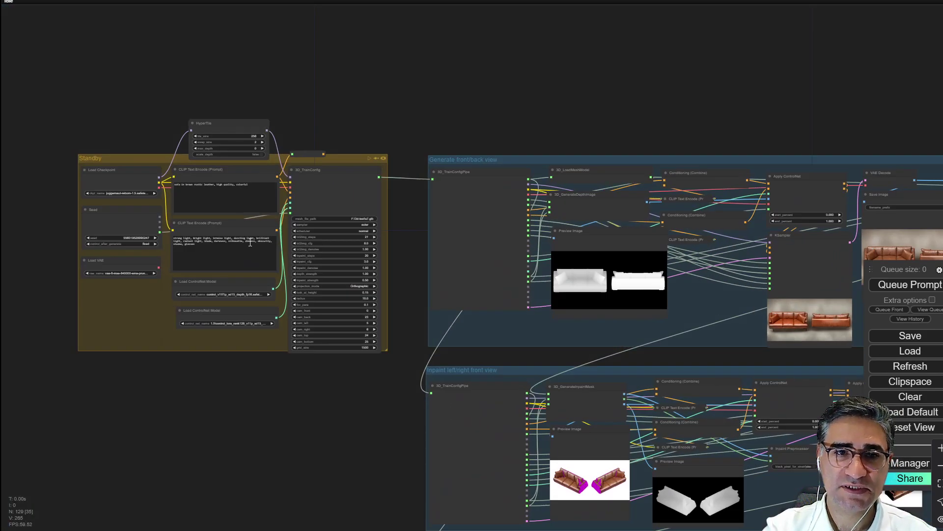
scroll(392, 278, up, 4)
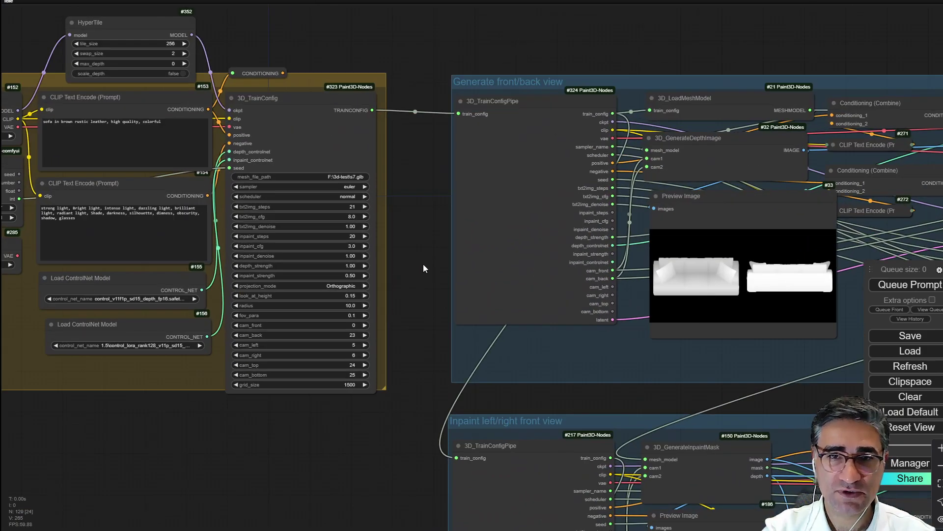
scroll(456, 327, down, 3)
scroll(661, 361, up, 3)
drag(661, 361, 270, 254)
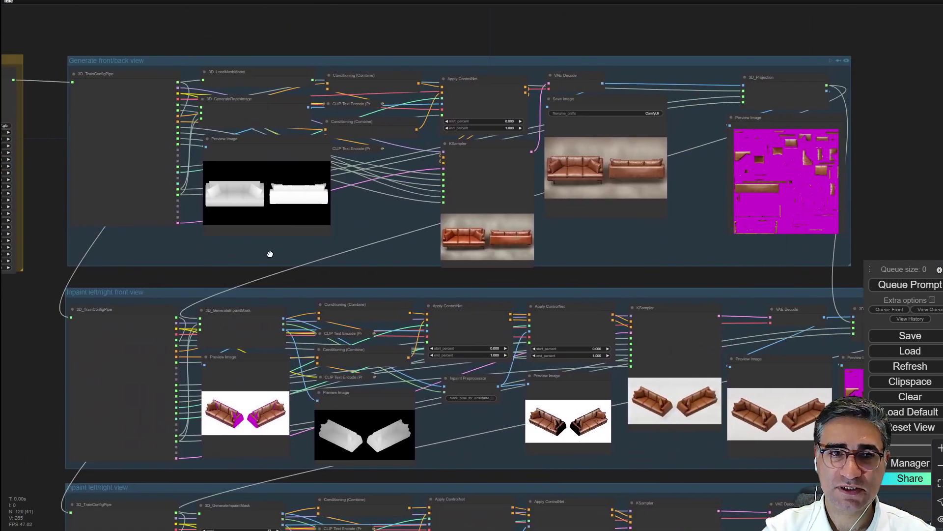
scroll(676, 196, up, 4)
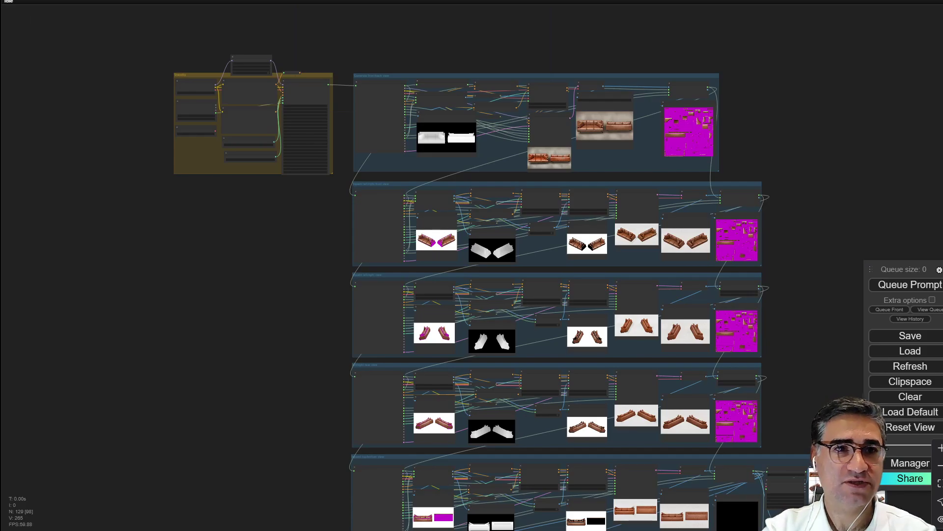
Switch to the Miro board and review the Paint3D diagram and the flowchart from multi-view generation to mesh texturing
key(ctrl+Tab)
drag(344, 87, 337, 95)
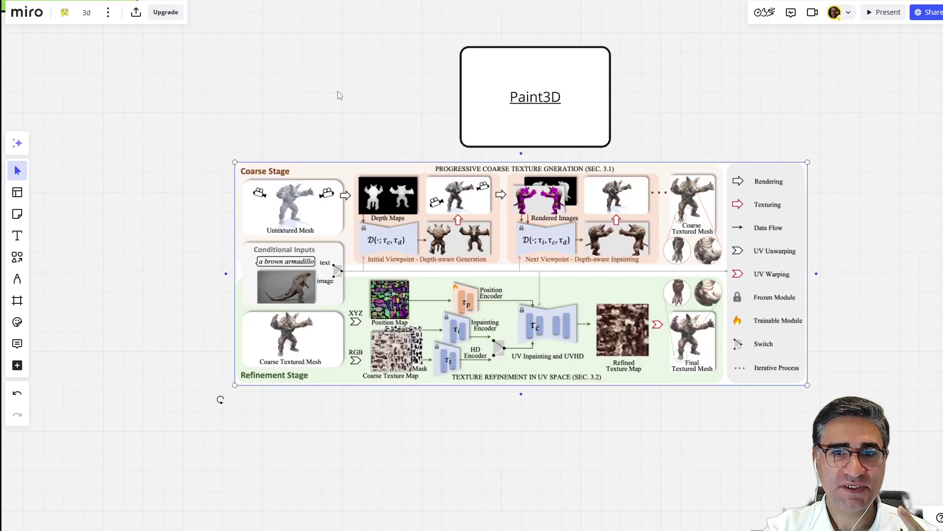
scroll(337, 95, down, 3)
drag(240, 90, 295, 320)
scroll(295, 319, down, 3)
drag(225, 297, 584, 417)
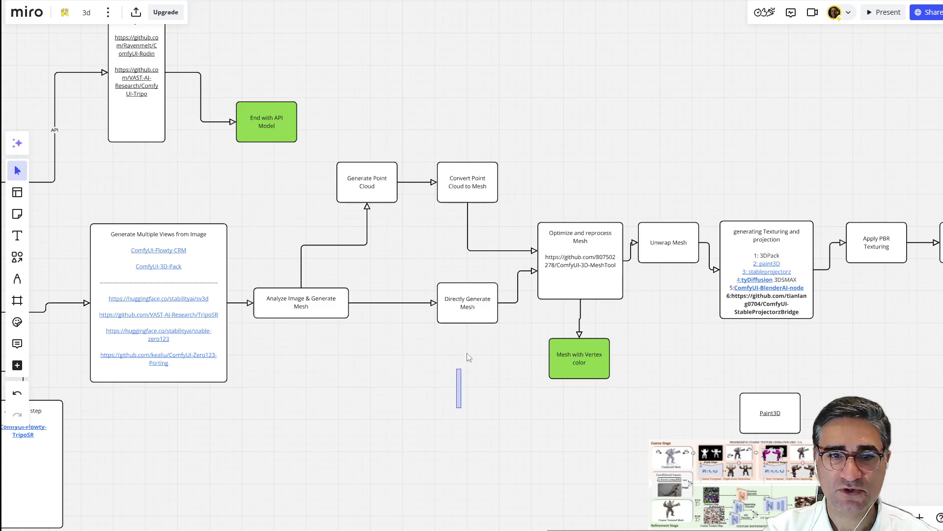
drag(469, 357, 457, 374)
Find the "how photogrammetry works" document on the board and view its reference links and Image Capture section up close
scroll(334, 387, down, 3)
drag(348, 404, 805, 316)
scroll(708, 311, down, 3)
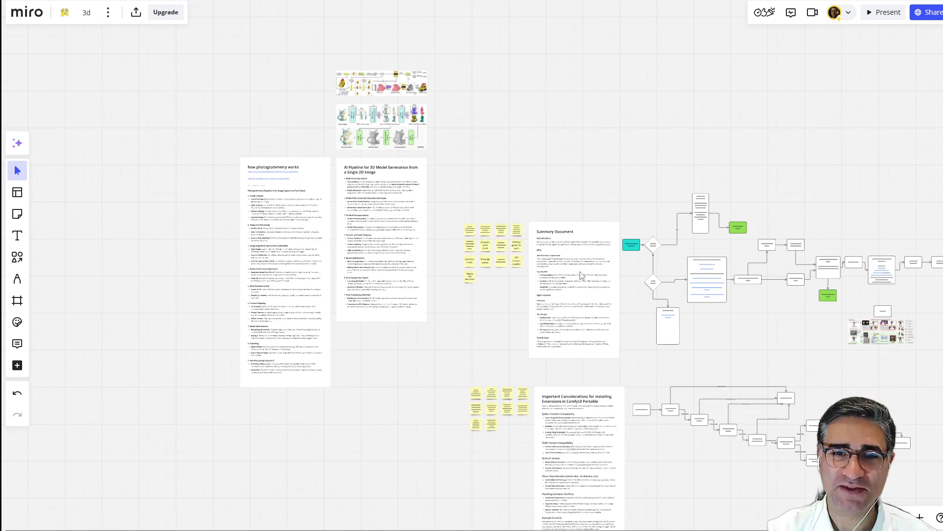
scroll(255, 190, up, 8)
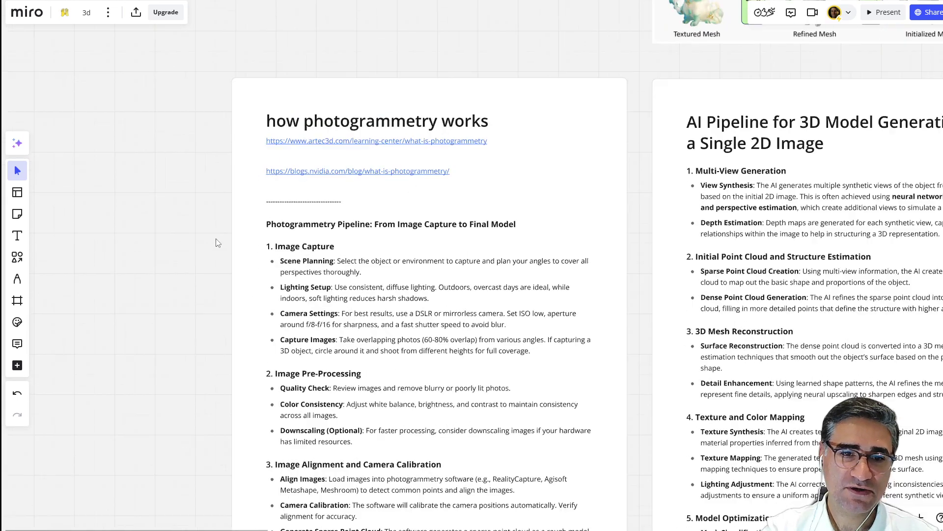
drag(207, 241, 161, 282)
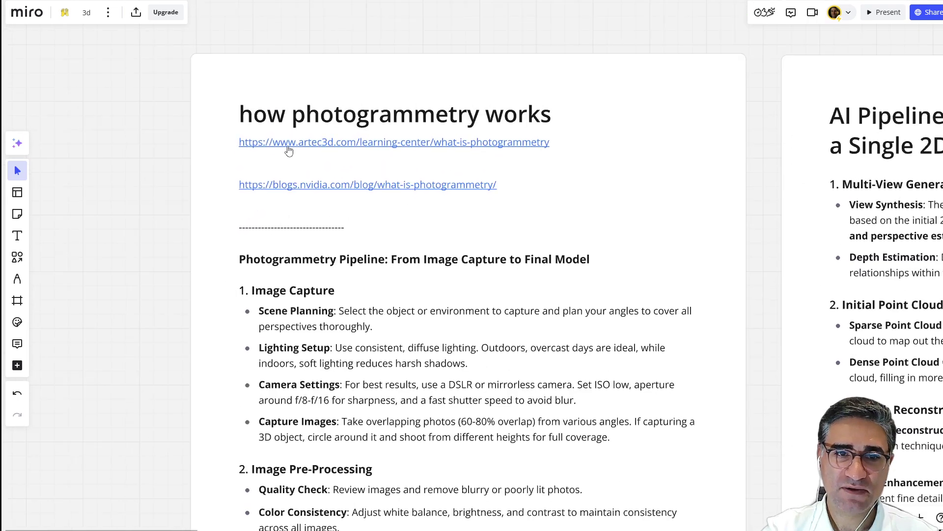